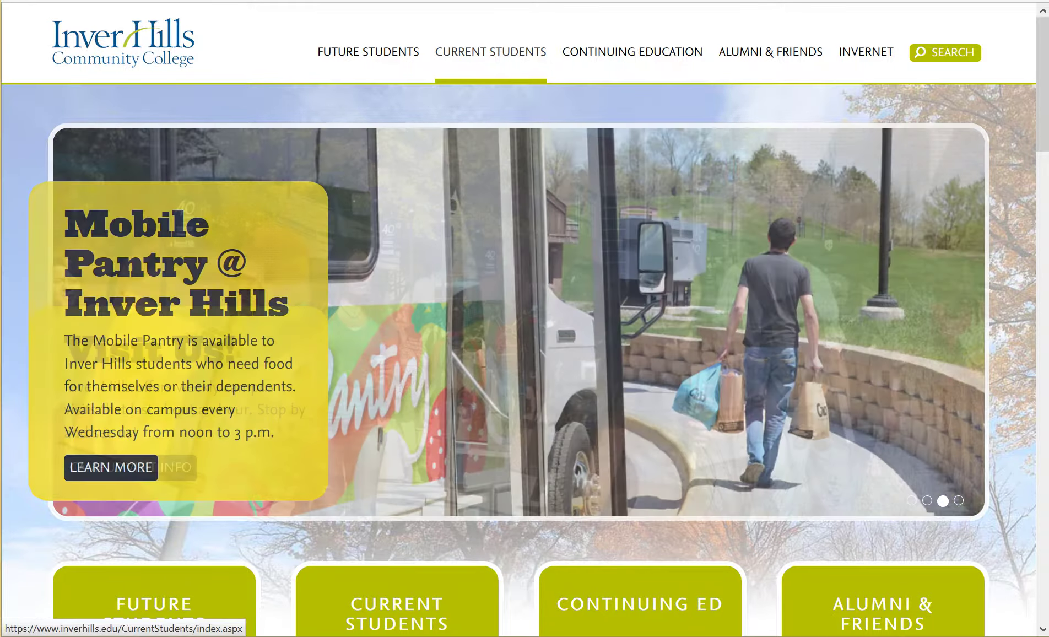
Show the Current Students mega-menu with its registration, degrees and programs, resources and student support links.
mouse_move(490, 52)
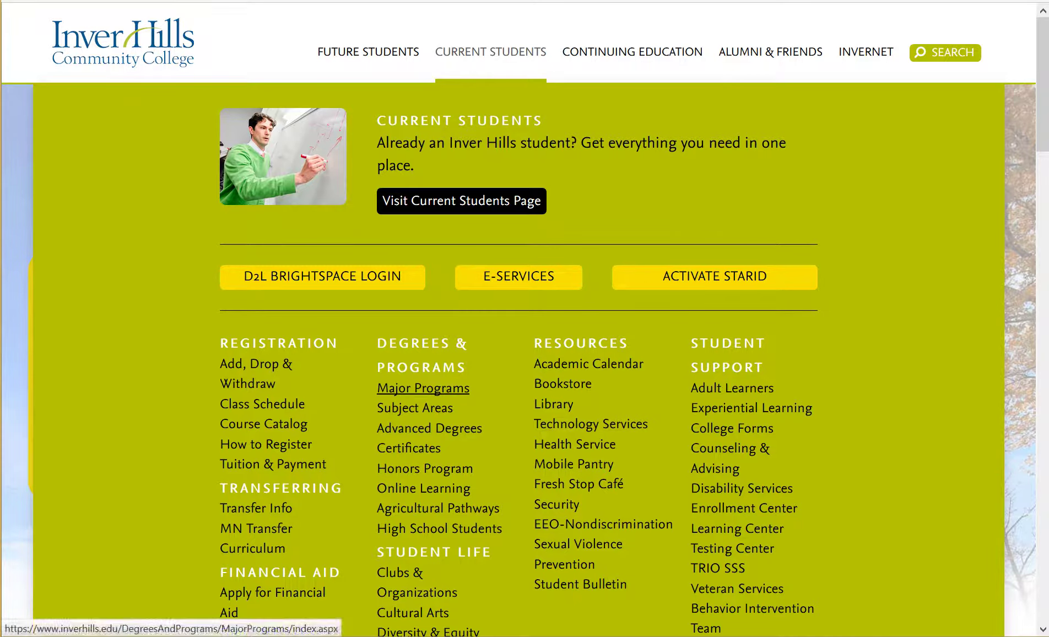
Go from Major Programs to the Mathematics program's Faculty tab and scroll through the instructor cards.
click(423, 388)
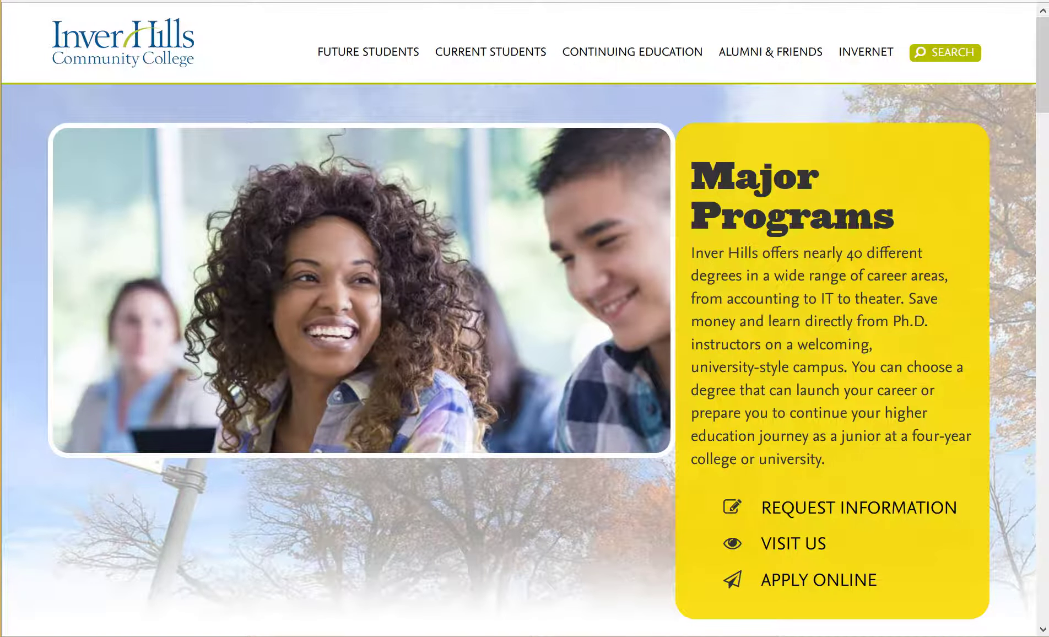
scroll(1042, 65, down, 15)
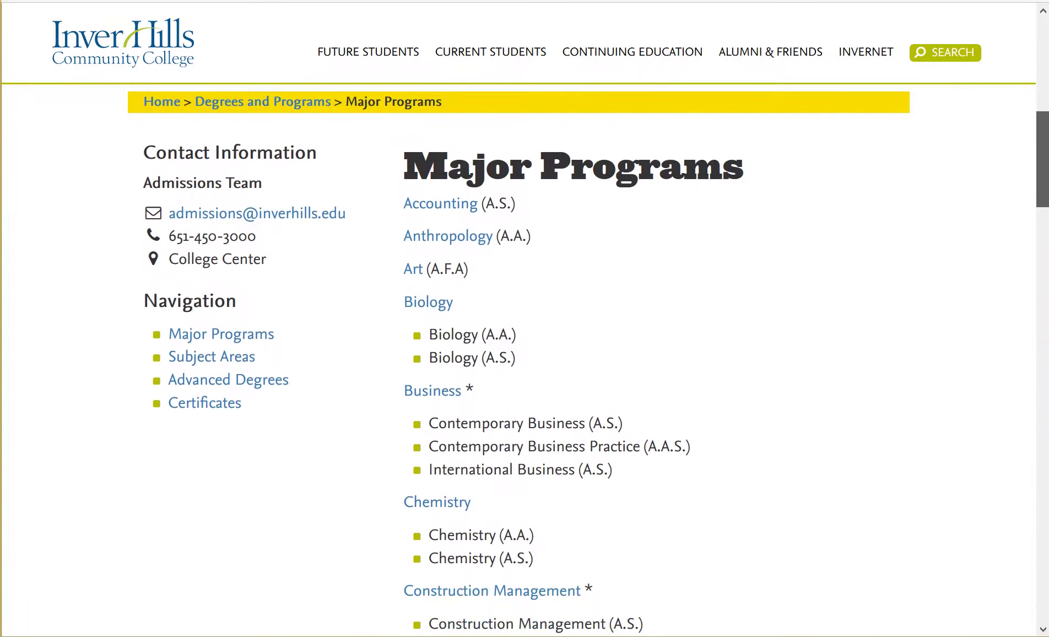
scroll(601, 360, down, 12)
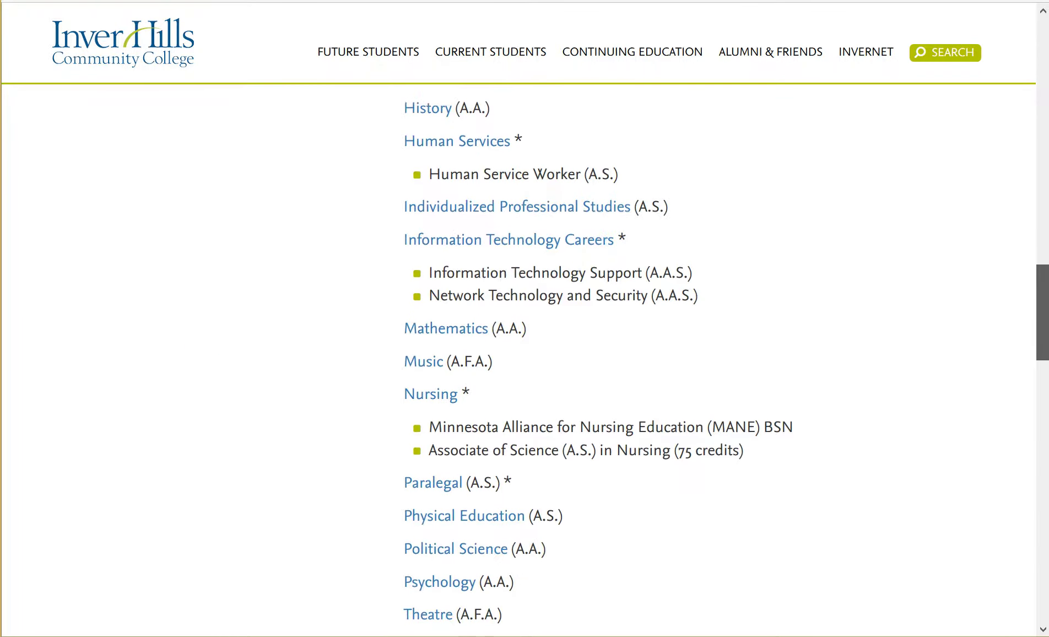
click(445, 328)
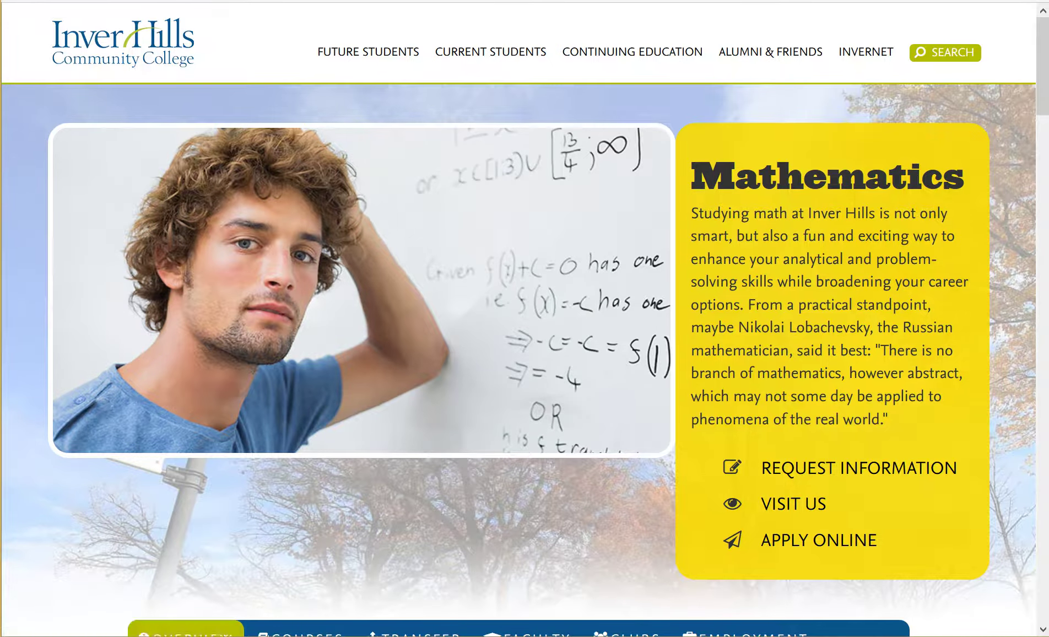
scroll(524, 358, down, 8)
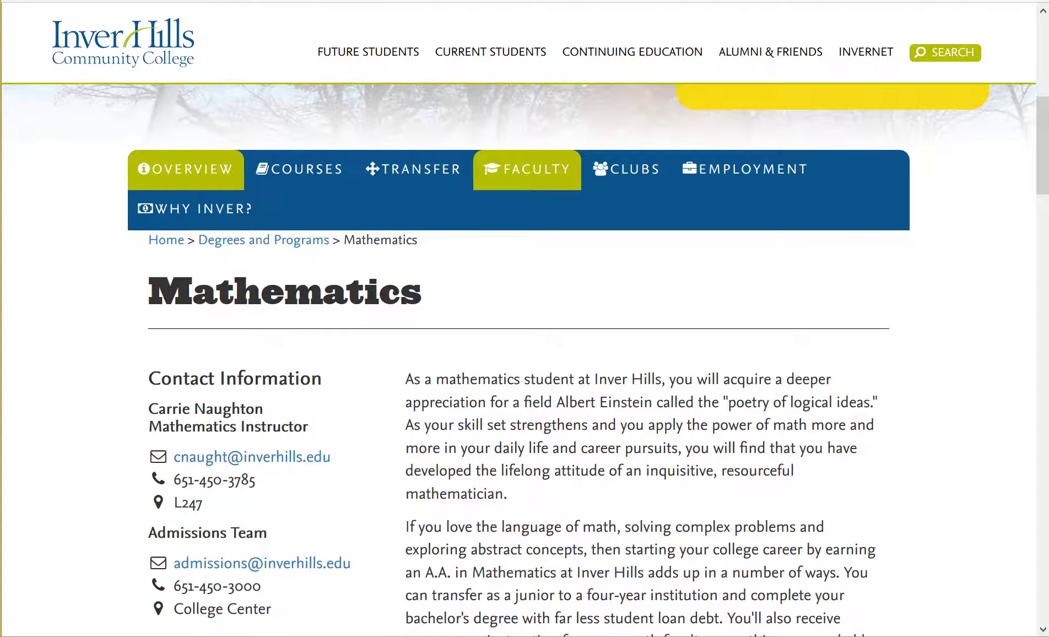
click(526, 169)
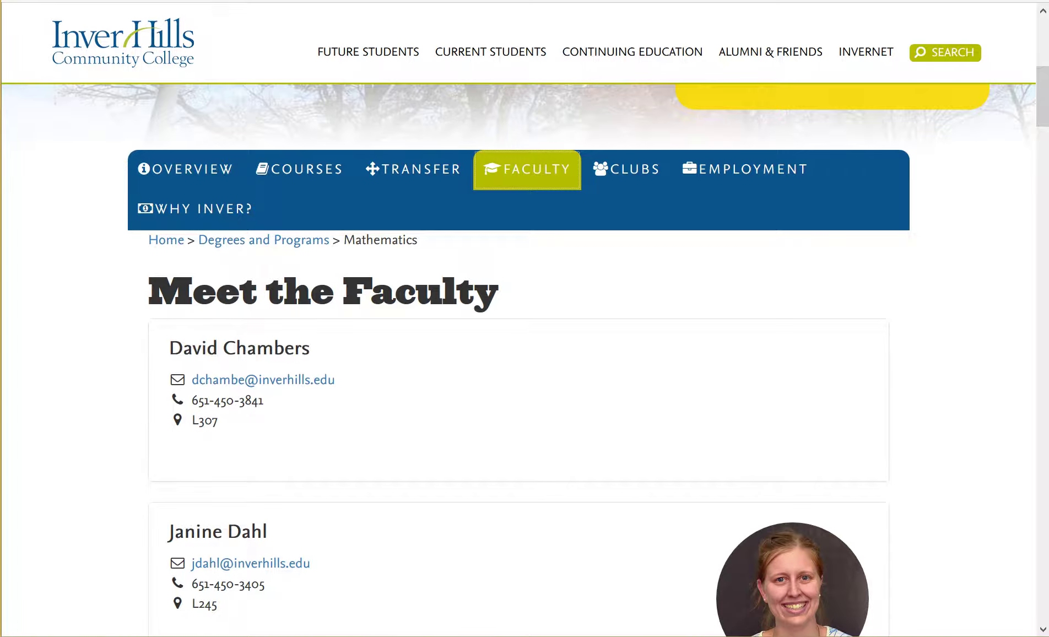
scroll(525, 352, down, 15)
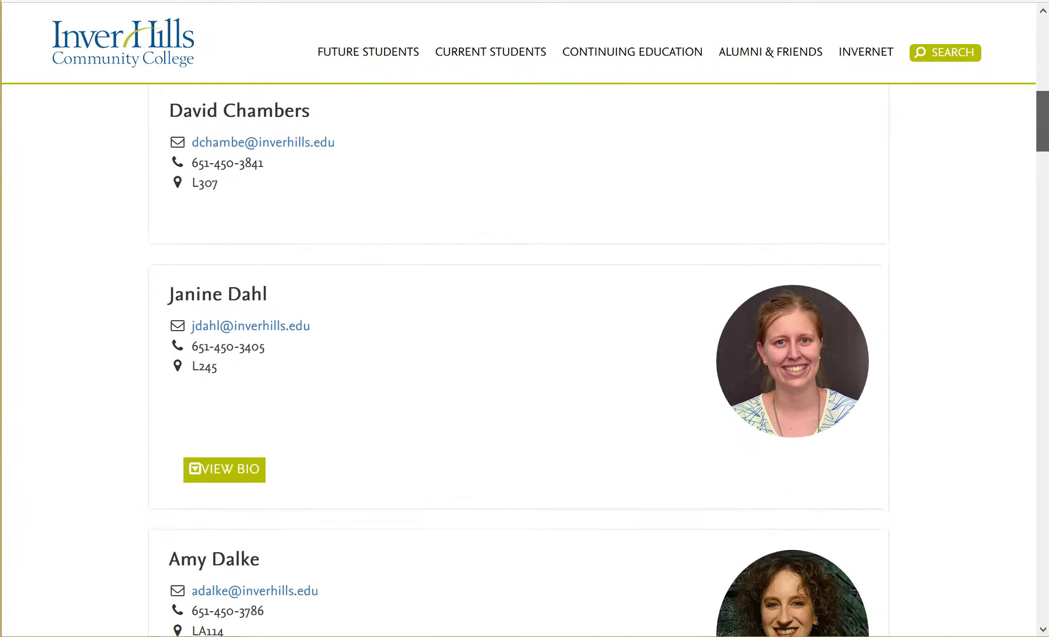
scroll(519, 361, down, 20)
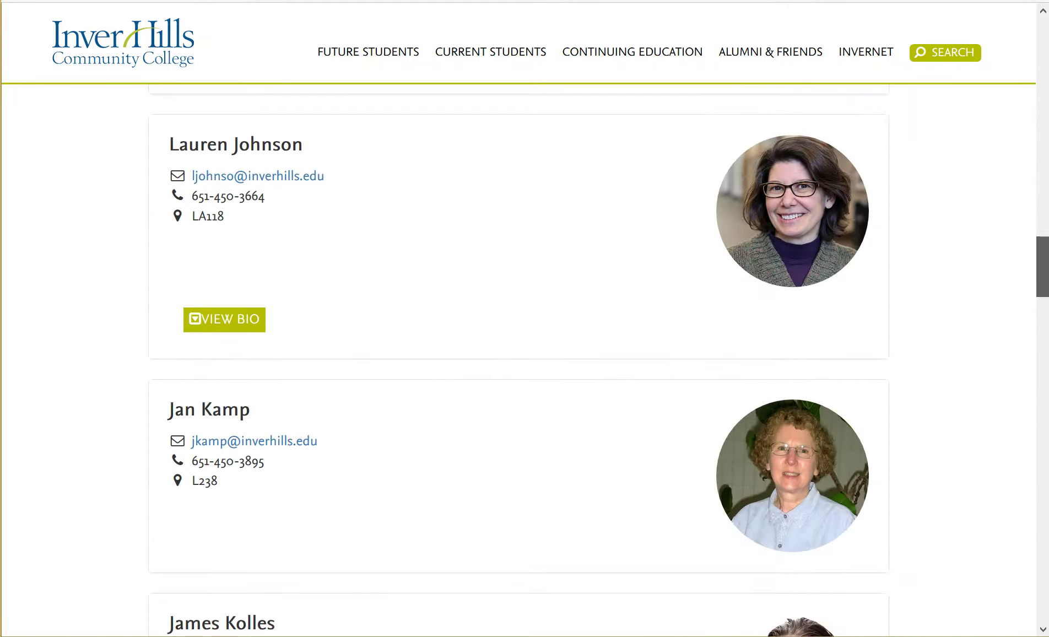
scroll(519, 361, down, 13)
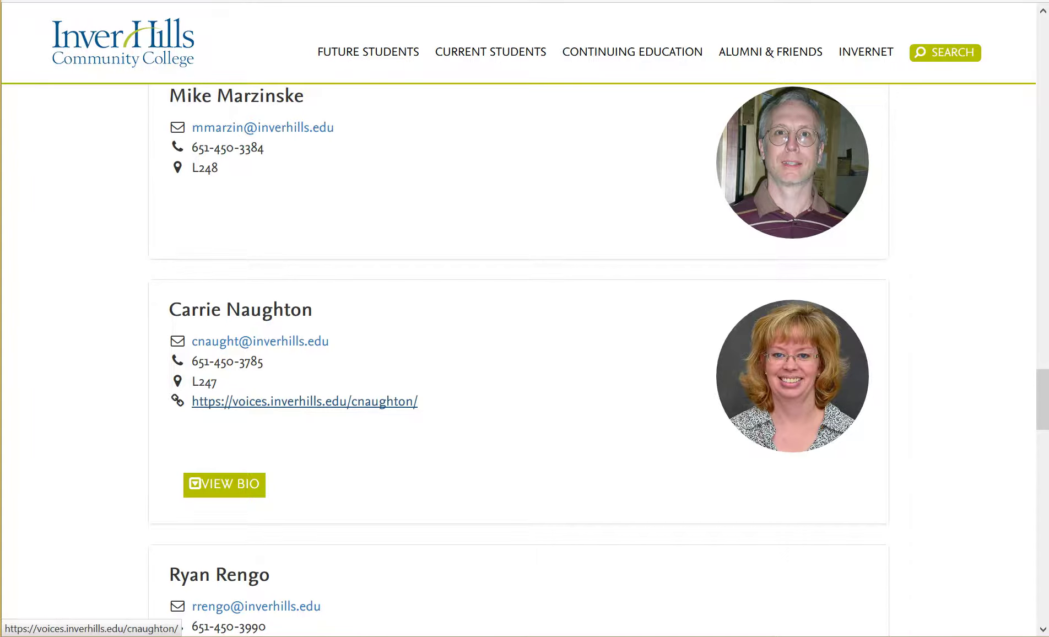
On the instructor's site, browse the Video Lectures Chapter 1 topics for Math 840, 880 and 940.
click(304, 401)
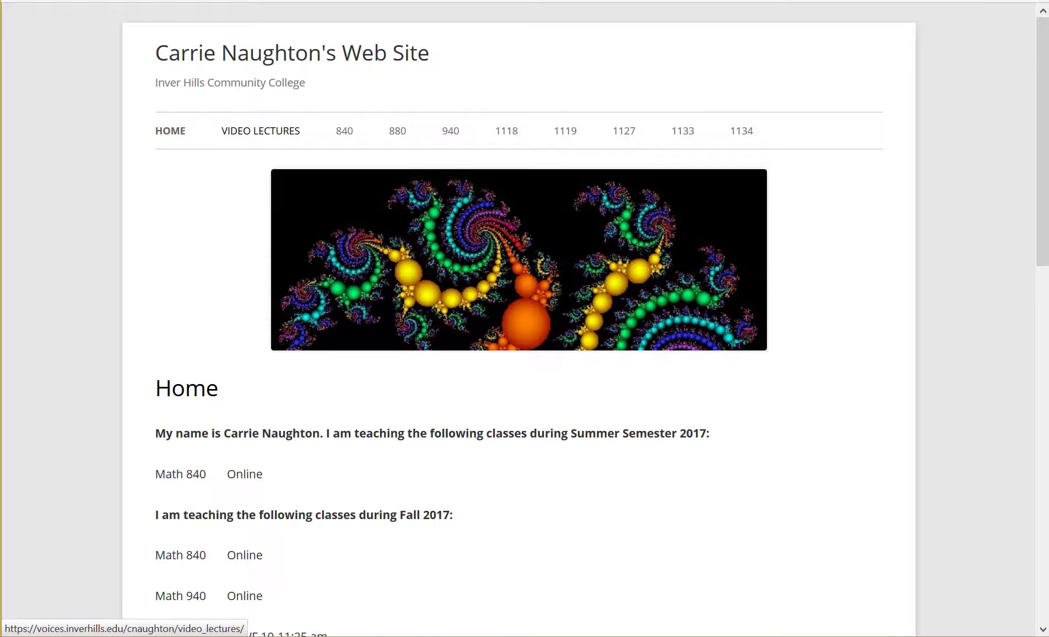
click(261, 130)
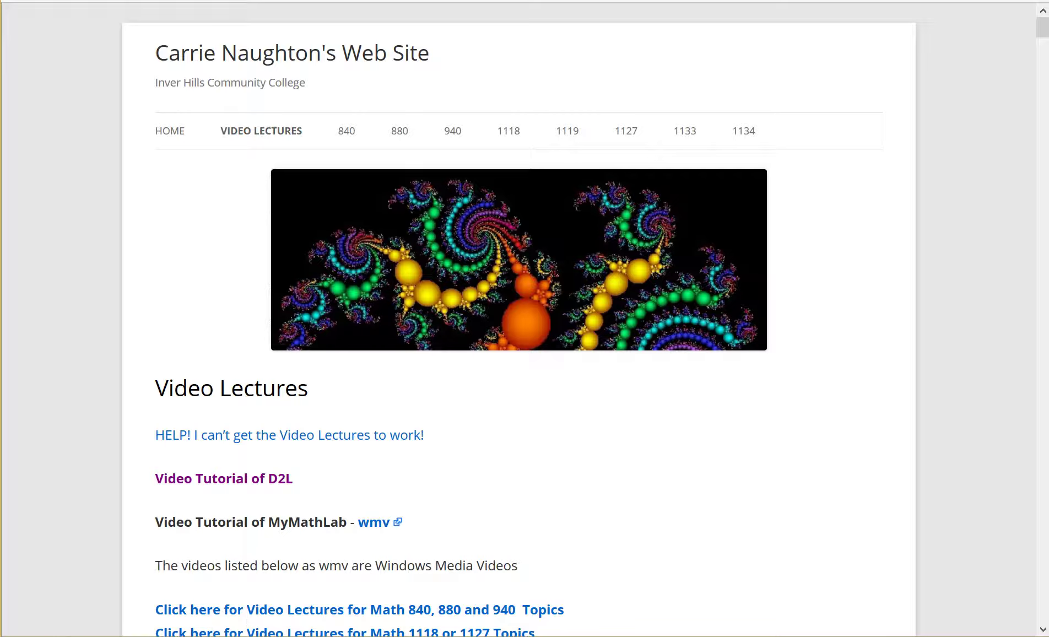
scroll(523, 320, down, 15)
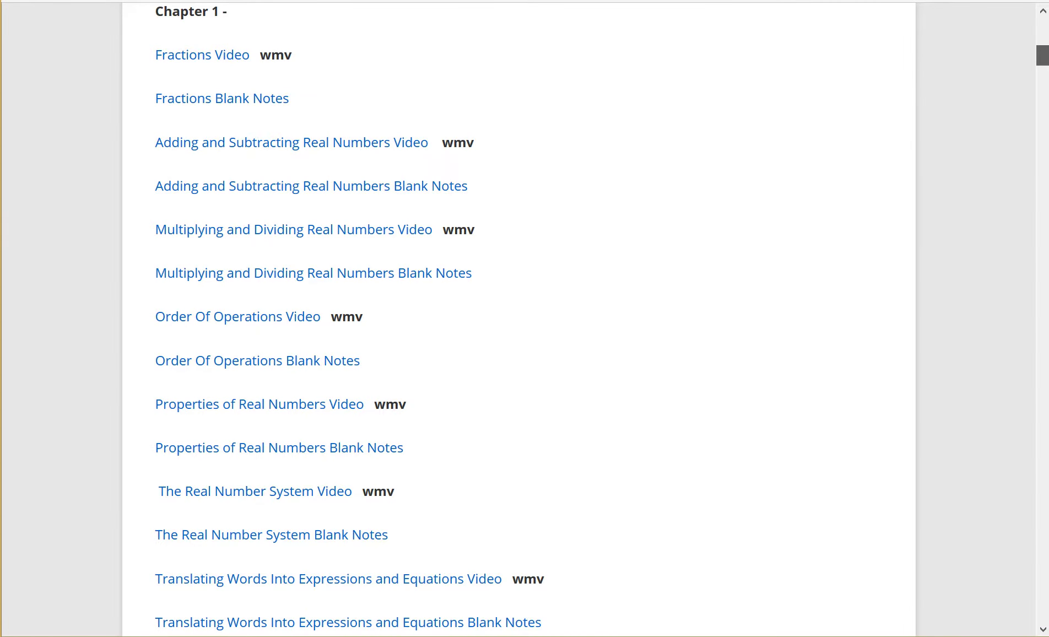
scroll(523, 320, up, 6)
scroll(524, 320, up, 2)
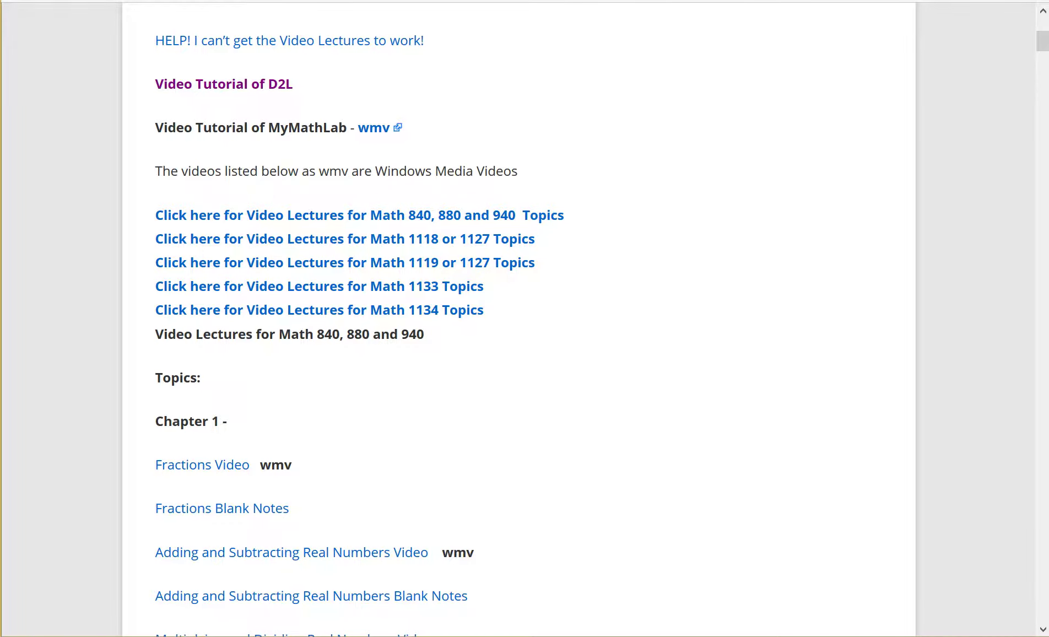
scroll(518, 320, down, 3)
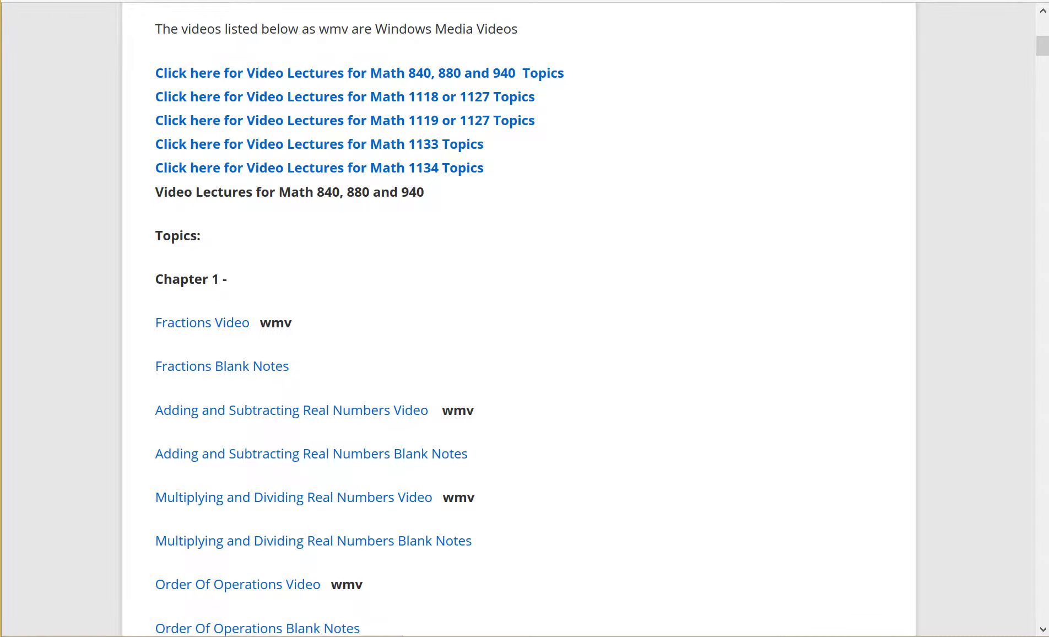
scroll(1042, 47, up, 10)
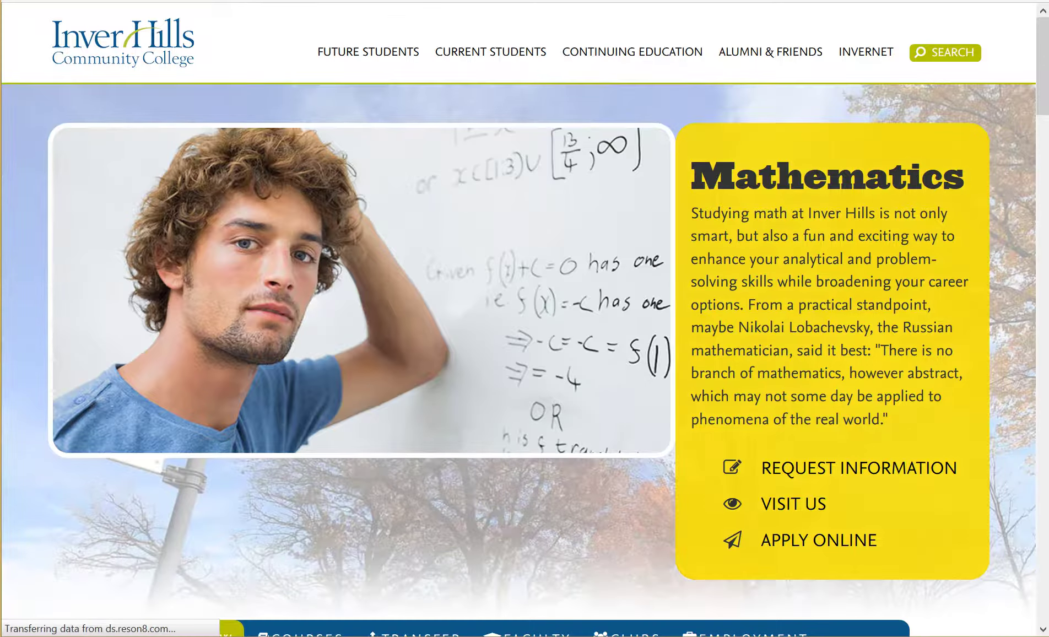
Log in to D2L Brightspace through the Current Students menu with the instructor's StarID and password.
mouse_move(490, 52)
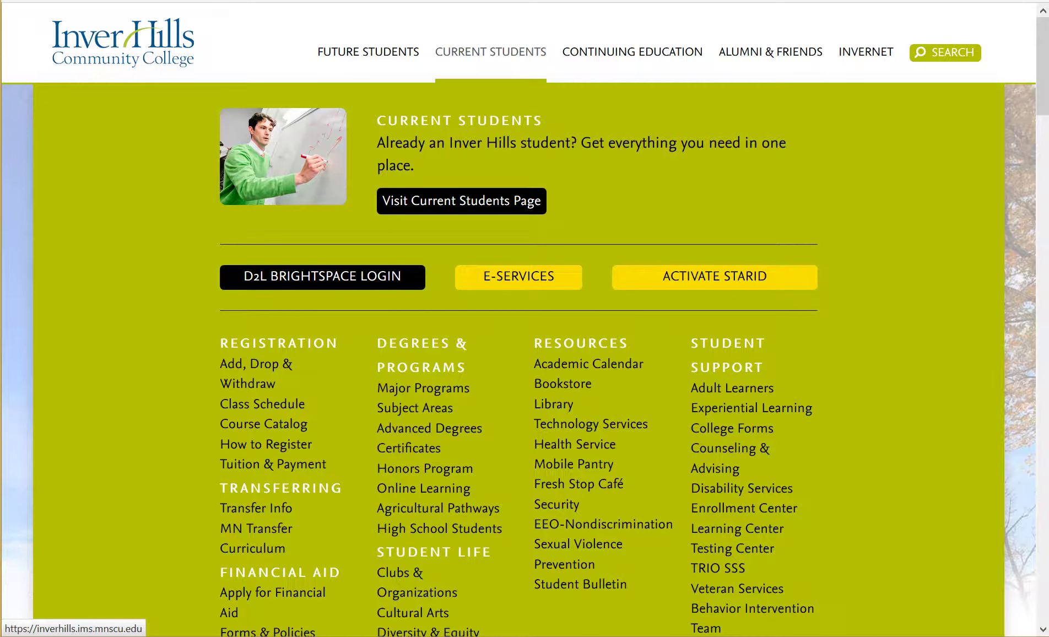
click(323, 277)
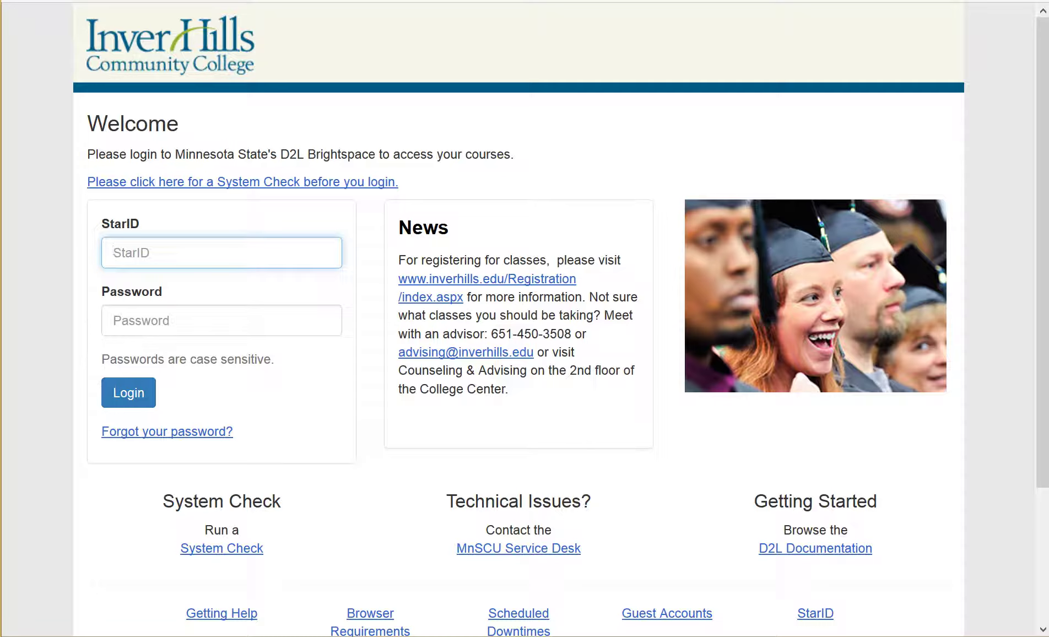
text(pp7756vs)
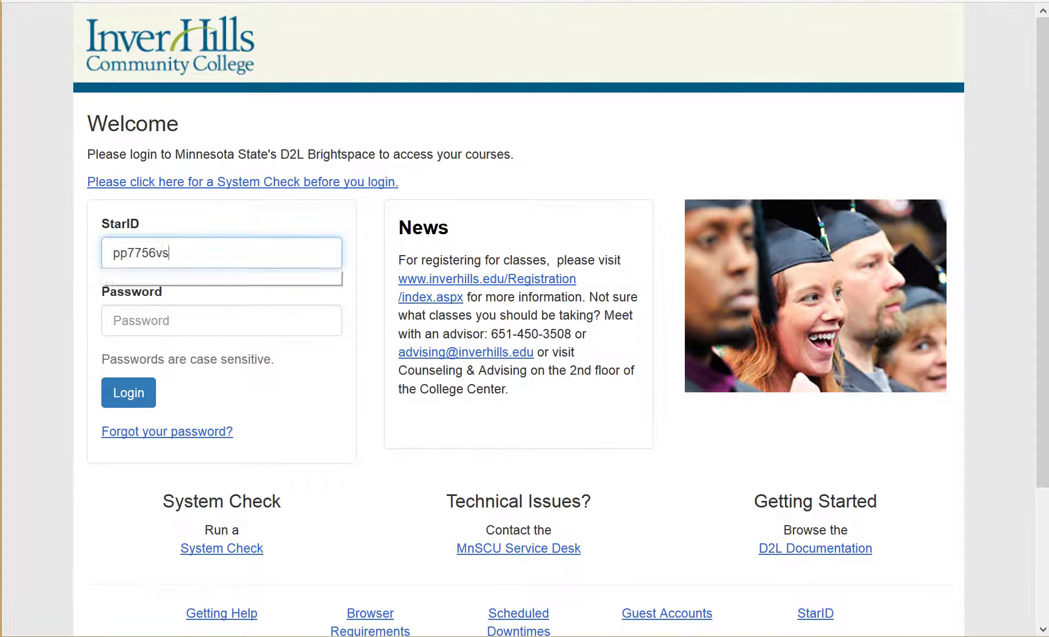
key(Tab)
text(••••••••)
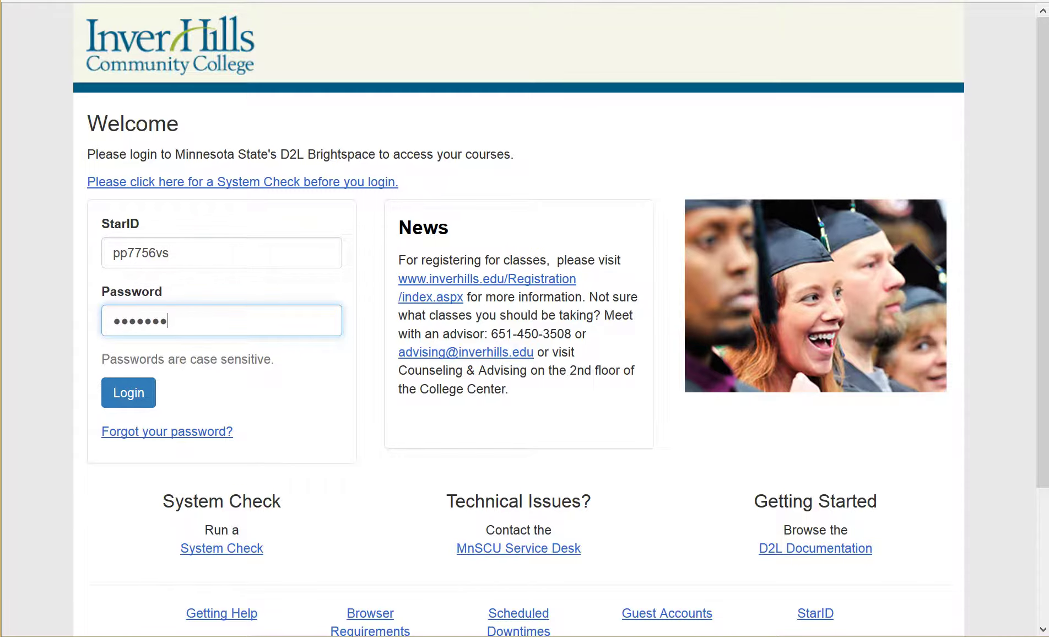
key(Return)
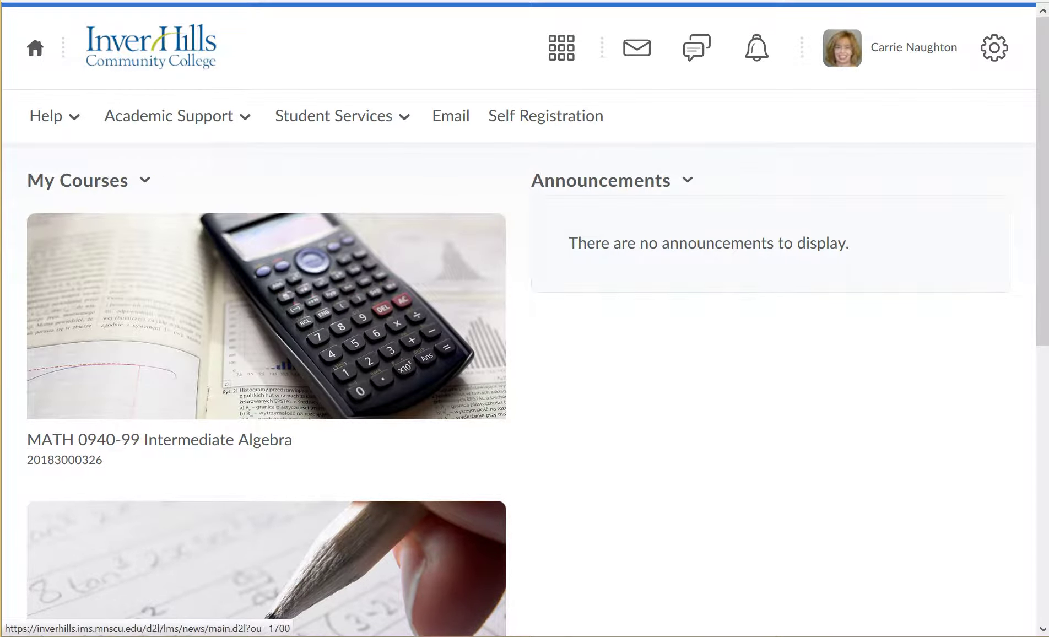
Look at the quick course list, then close it.
click(562, 48)
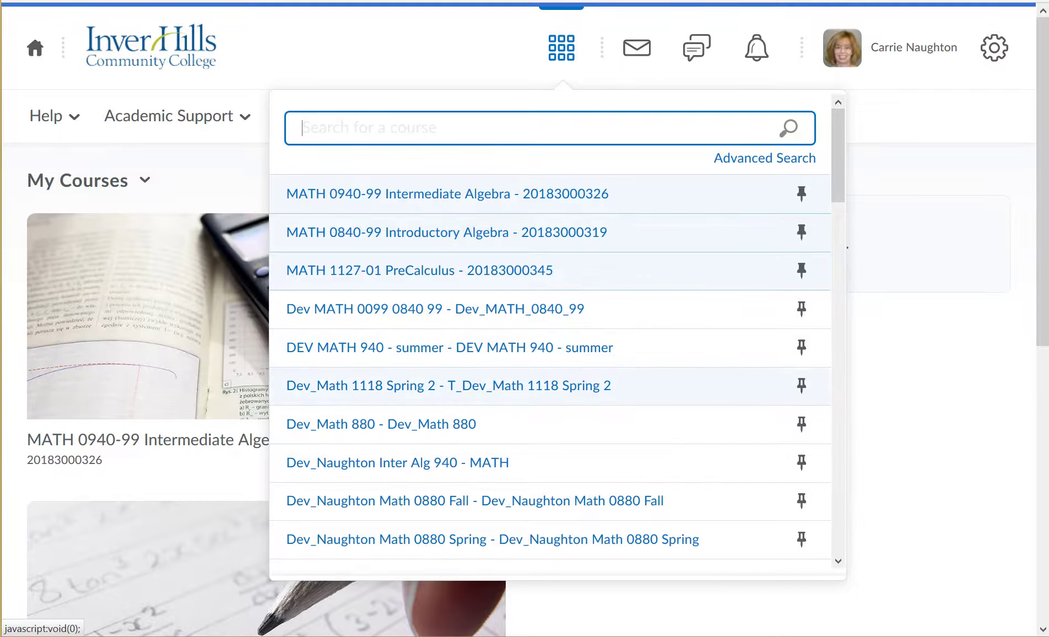
key(Escape)
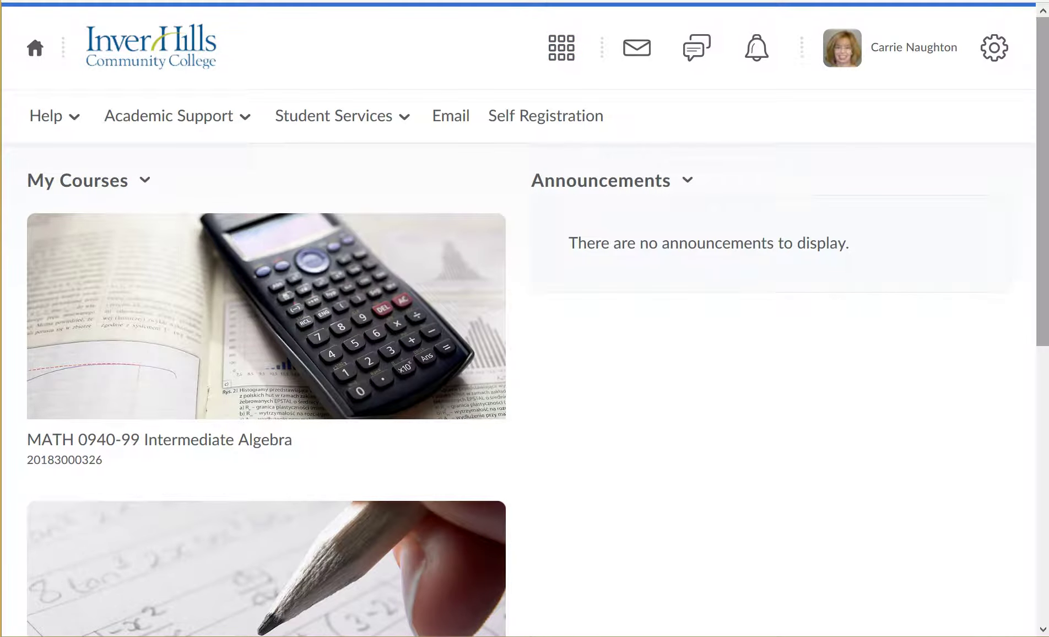
scroll(529, 319, down, 8)
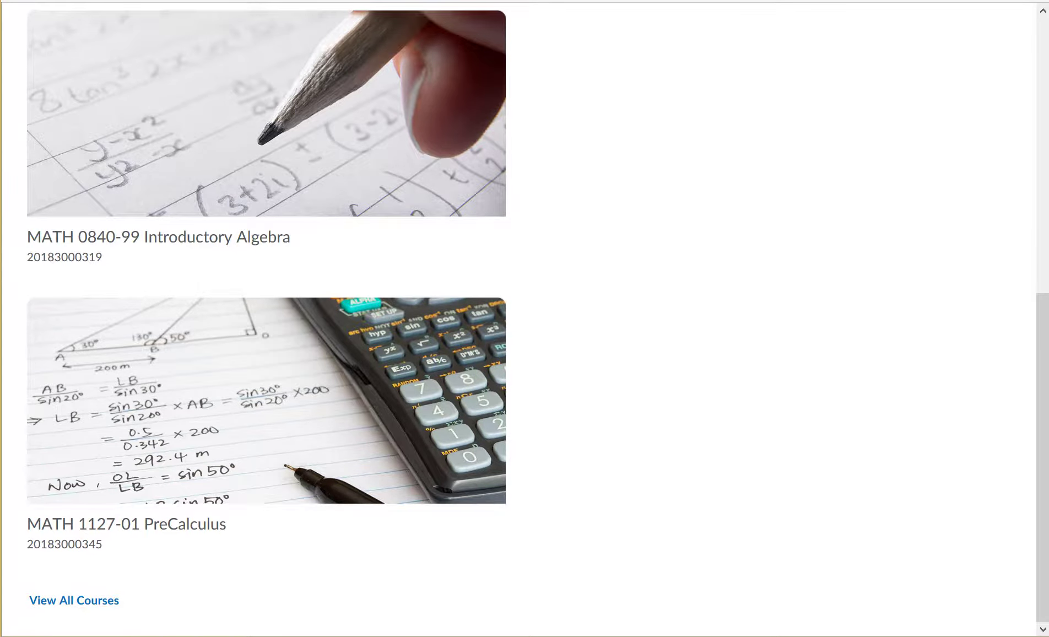
Open the full All Courses list and scroll through the courses.
click(74, 600)
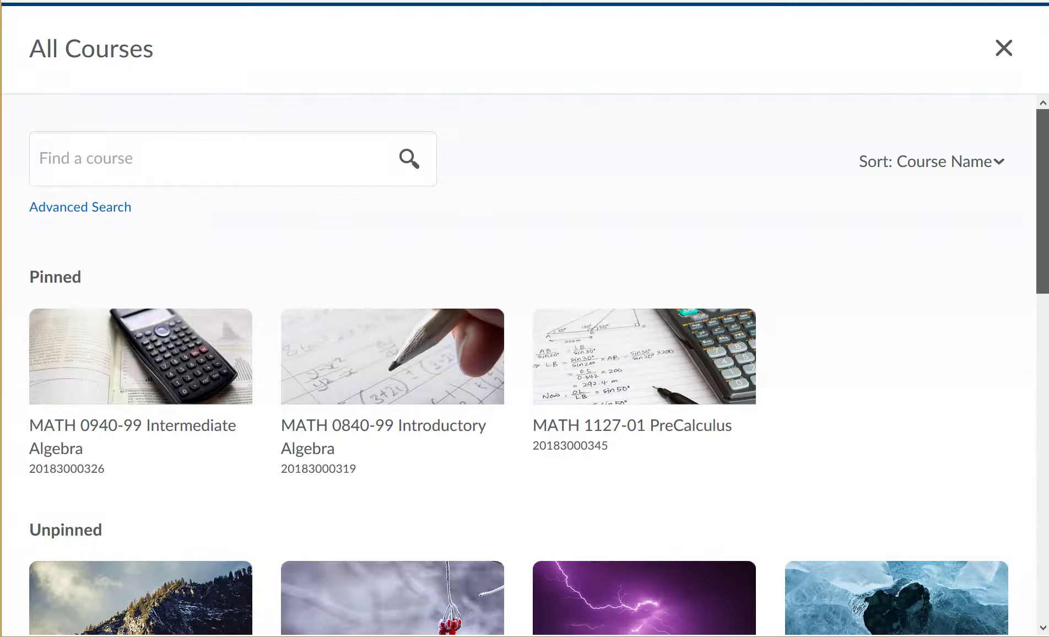
scroll(538, 365, down, 4)
scroll(538, 365, down, 8)
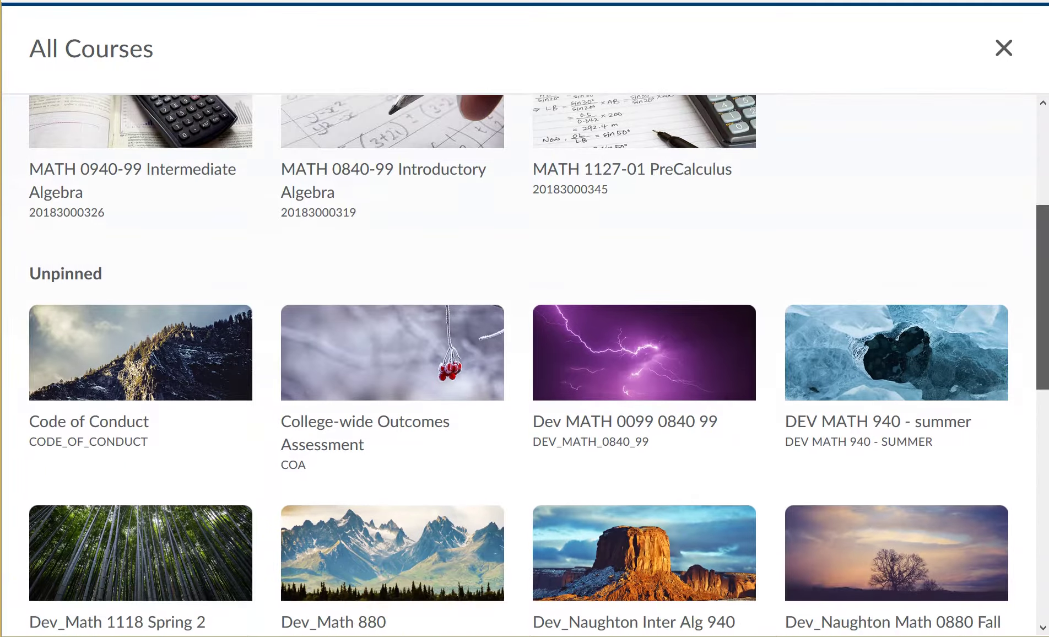
scroll(538, 366, down, 6)
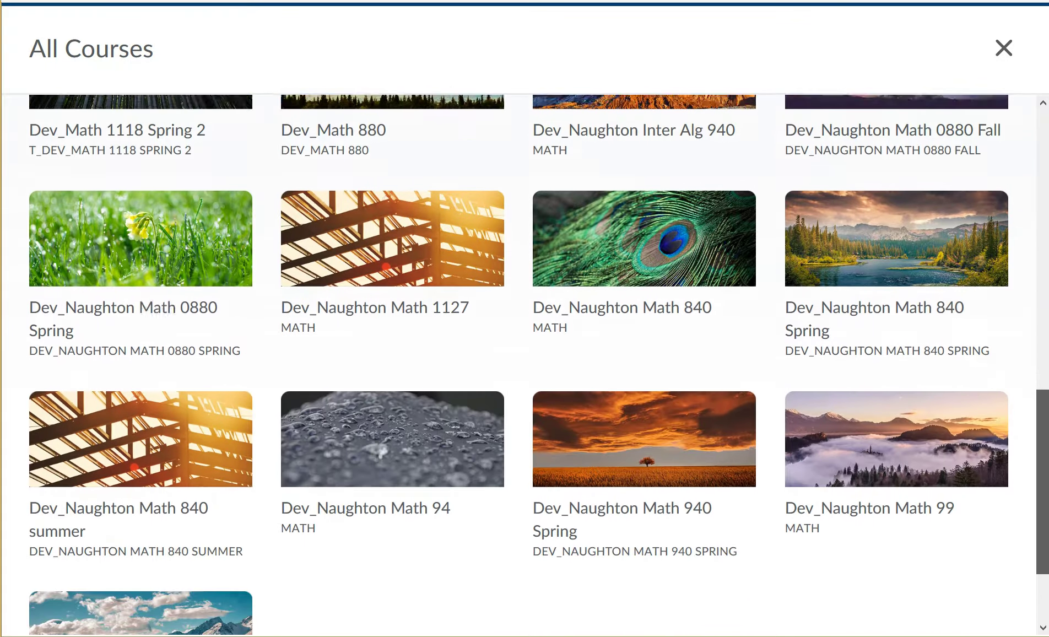
scroll(538, 366, up, 20)
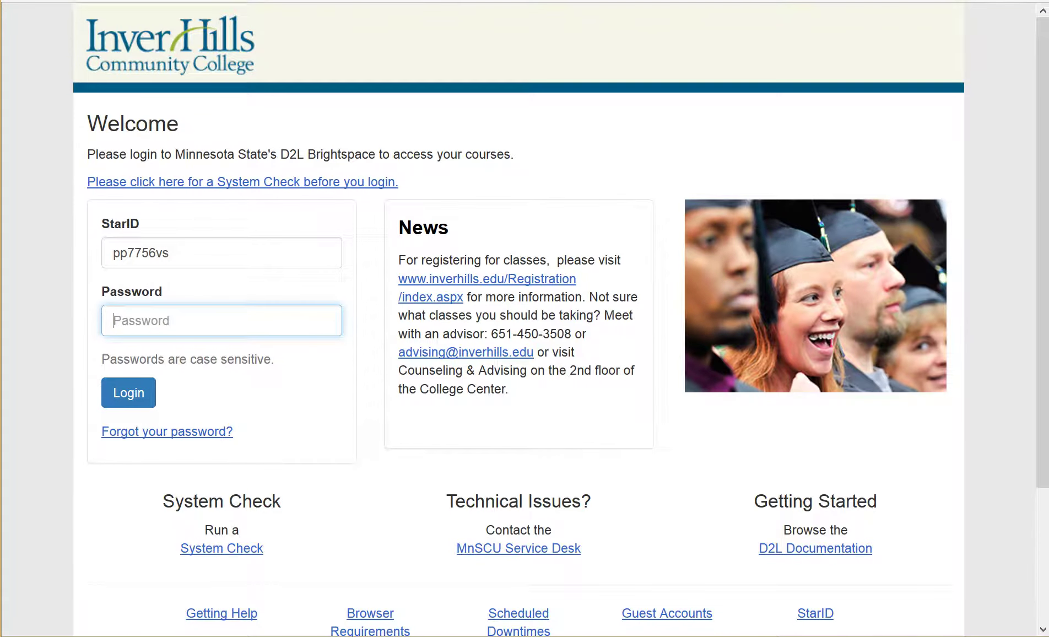
Enter the account password to sign back in and reach the Dev_Naughton Math 840 Spring course.
text(••••••••)
key(Return)
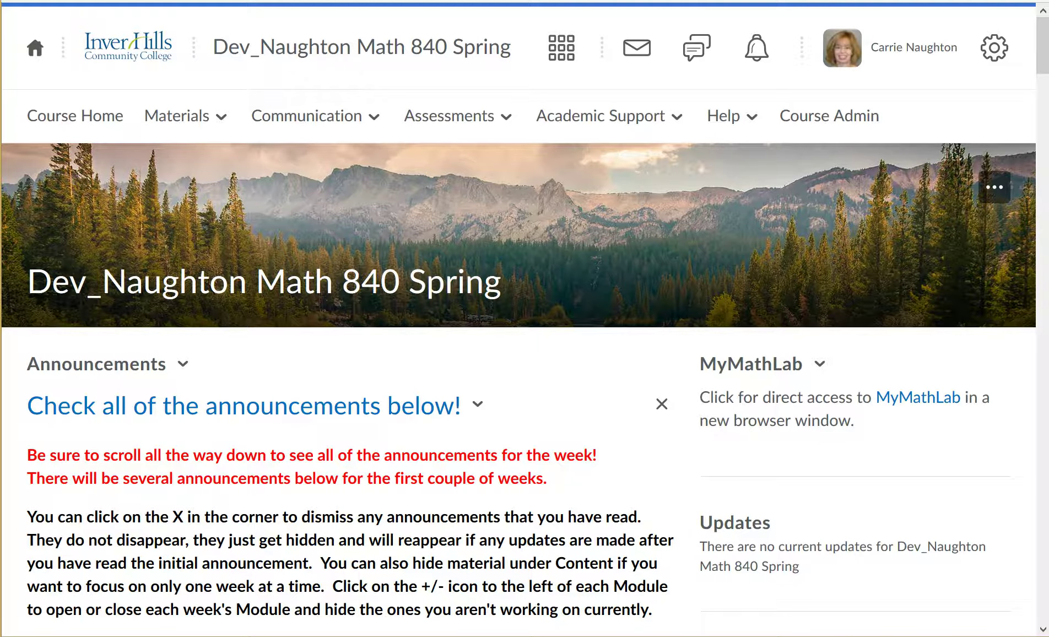
Dismiss the 'Check all of the announcements below!' notice and scroll through the remaining announcements.
scroll(523, 318, down, 3)
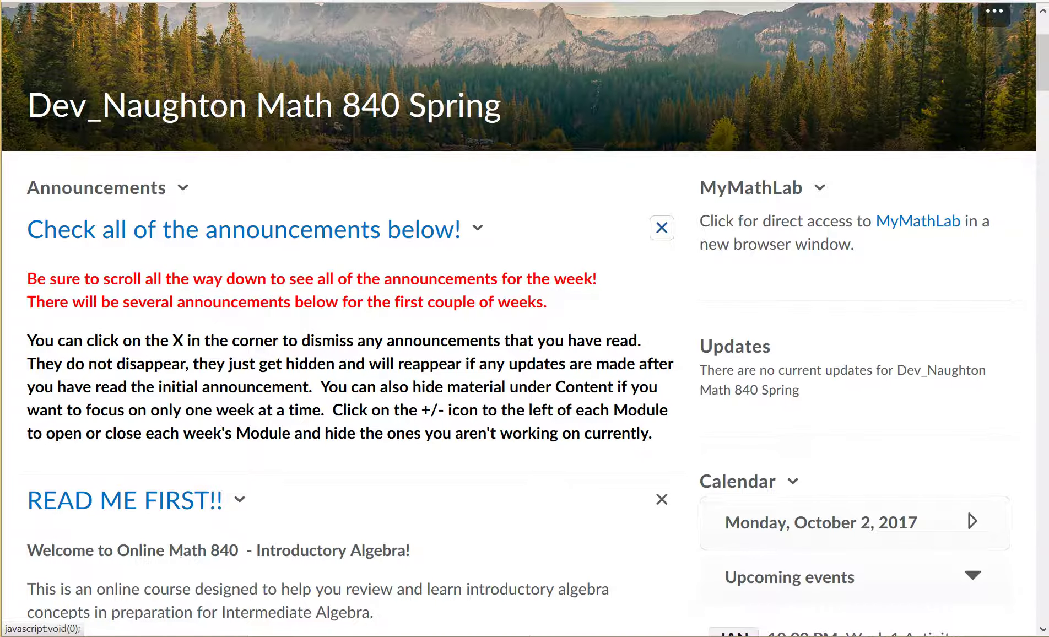
click(662, 228)
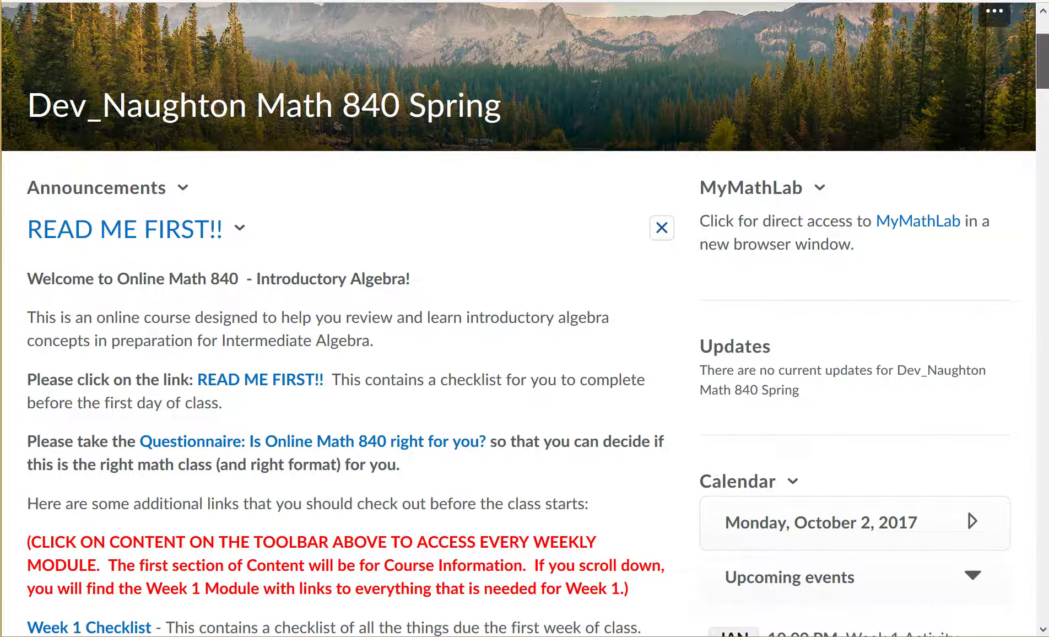
scroll(524, 319, down, 15)
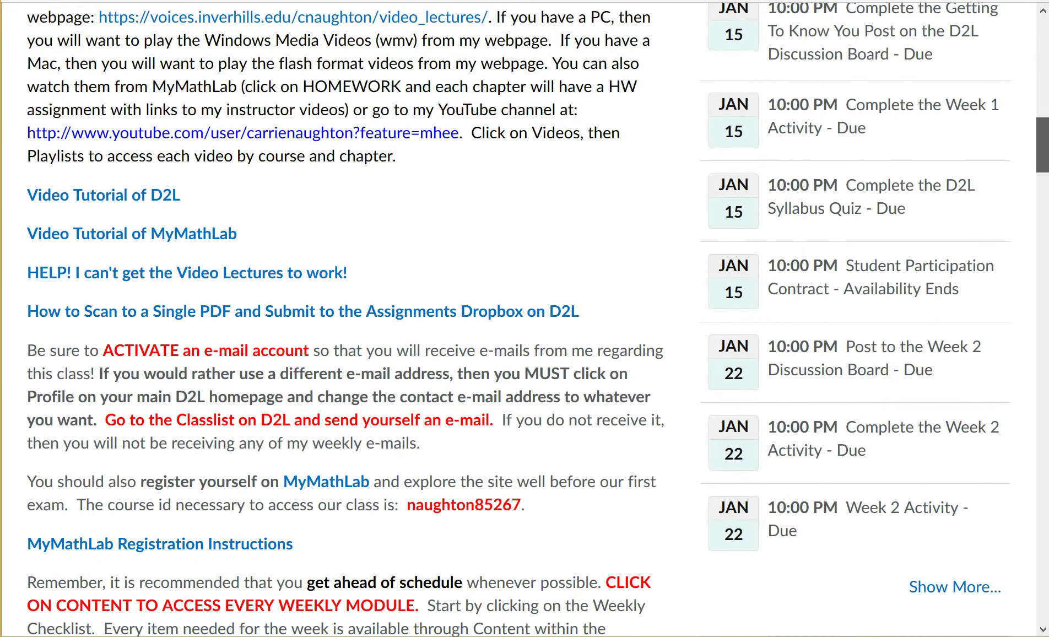
scroll(523, 318, down, 10)
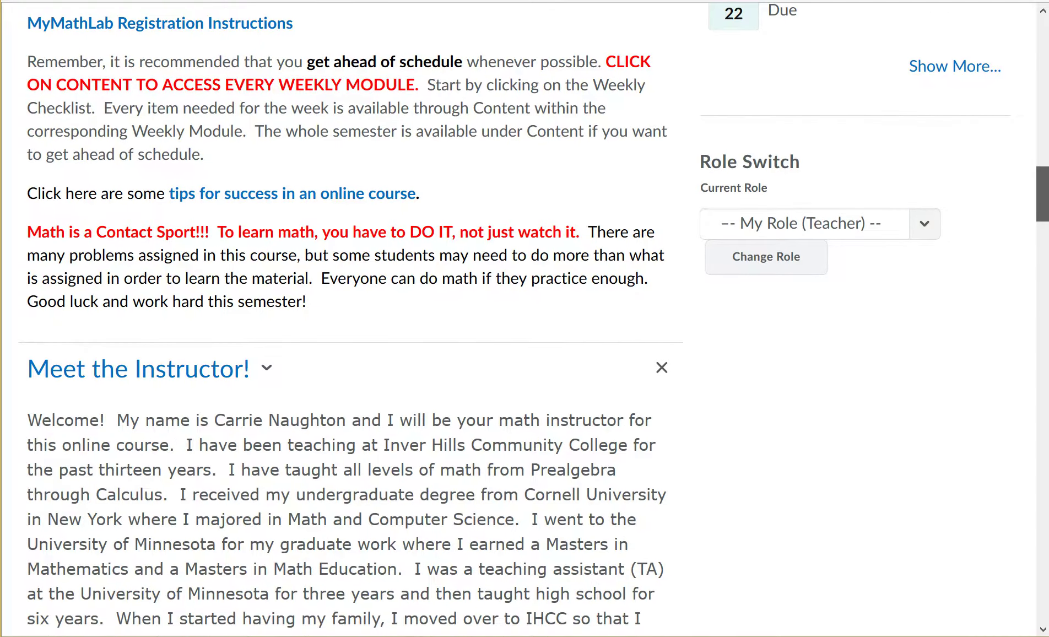
scroll(523, 319, down, 9)
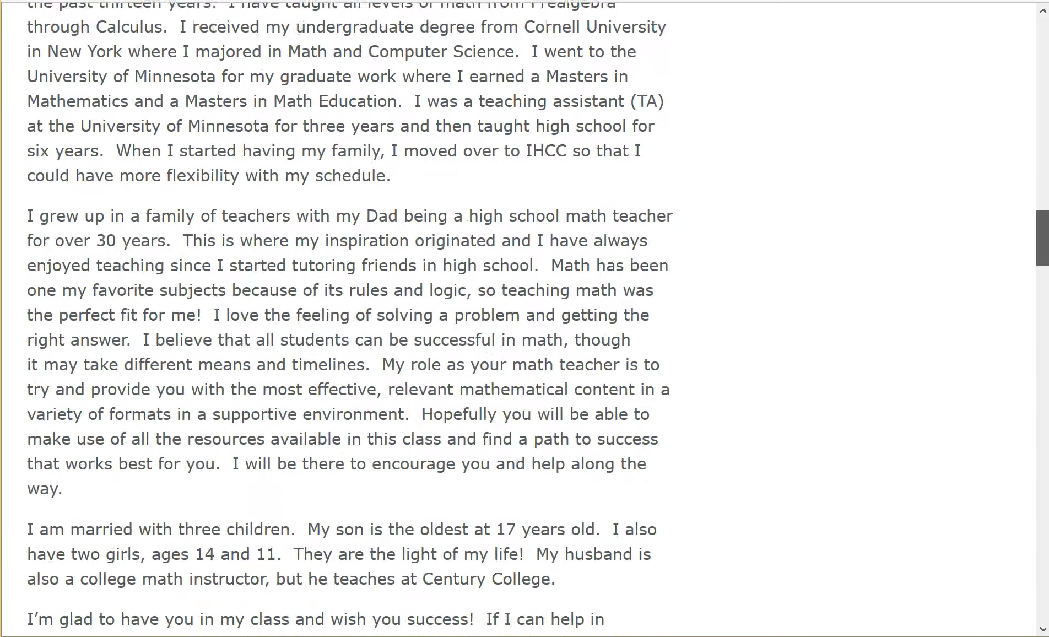
scroll(524, 318, down, 10)
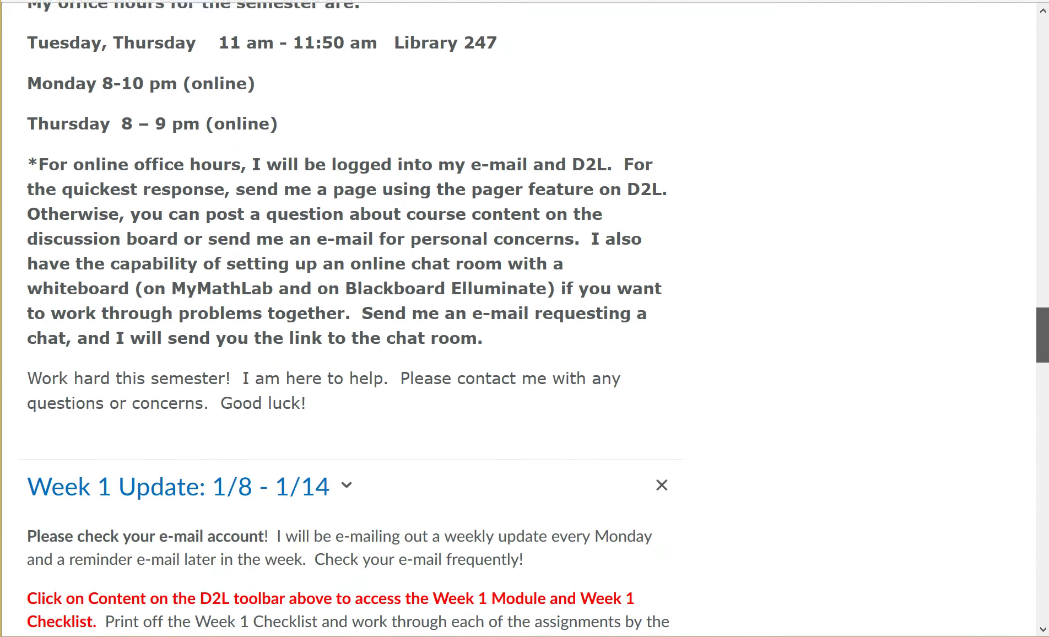
scroll(524, 319, down, 7)
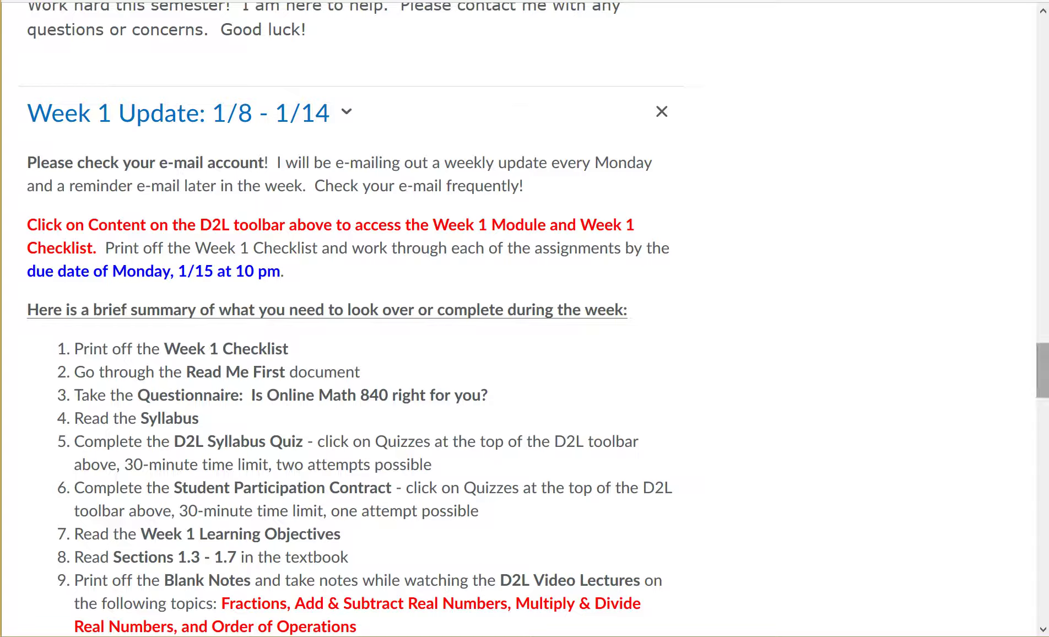
scroll(524, 319, up, 8)
scroll(524, 318, up, 15)
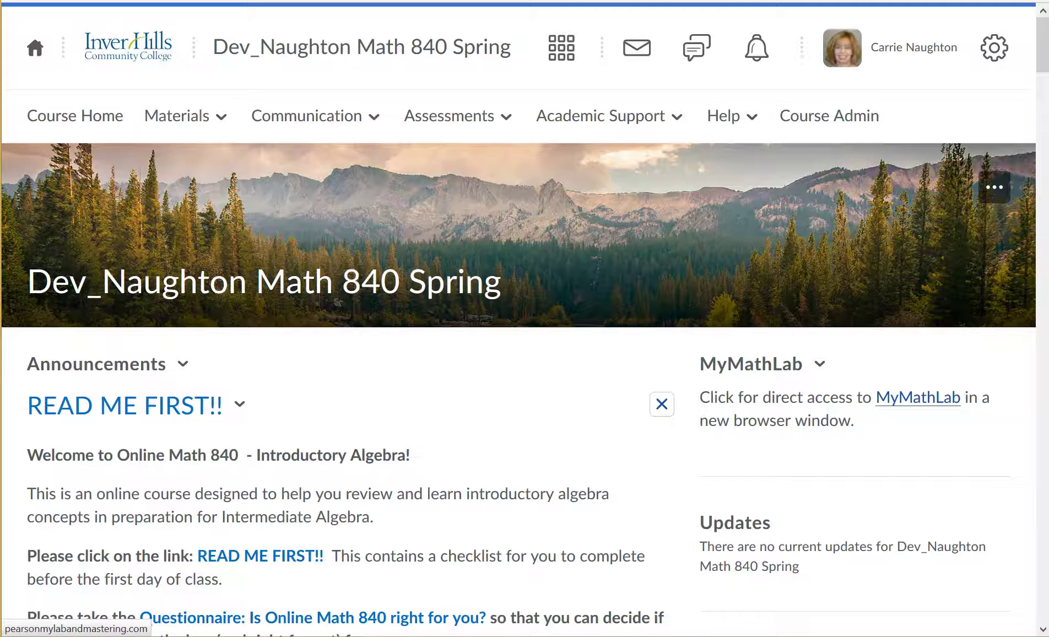
Open the Materials dropdown listing Content, Calendar, Checklist, FAQ, Glossary, Links, Locker and LOR.
scroll(523, 320, down, 8)
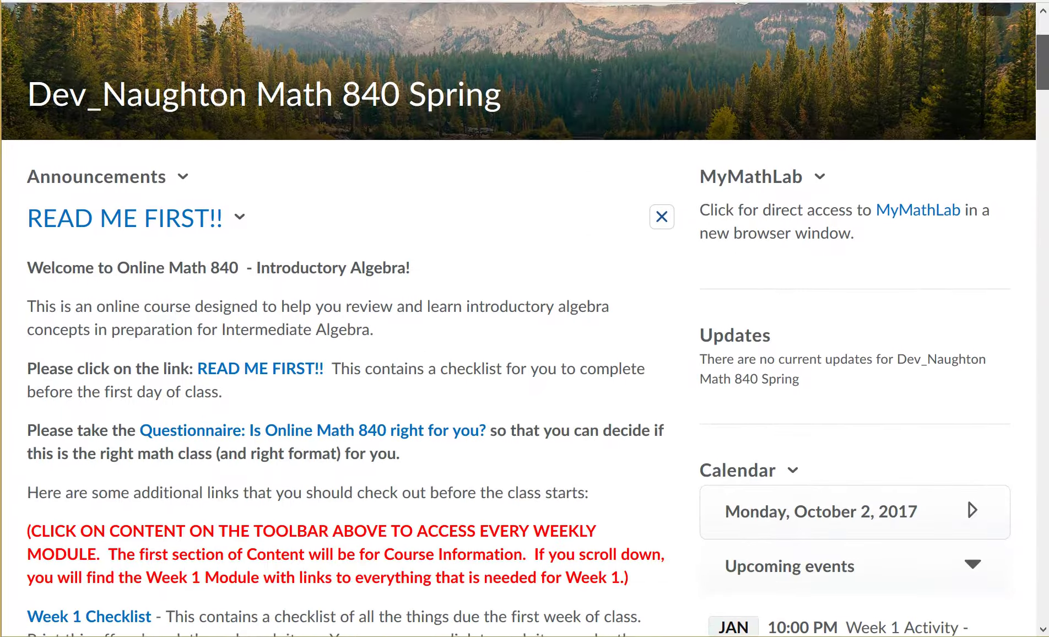
scroll(523, 320, down, 2)
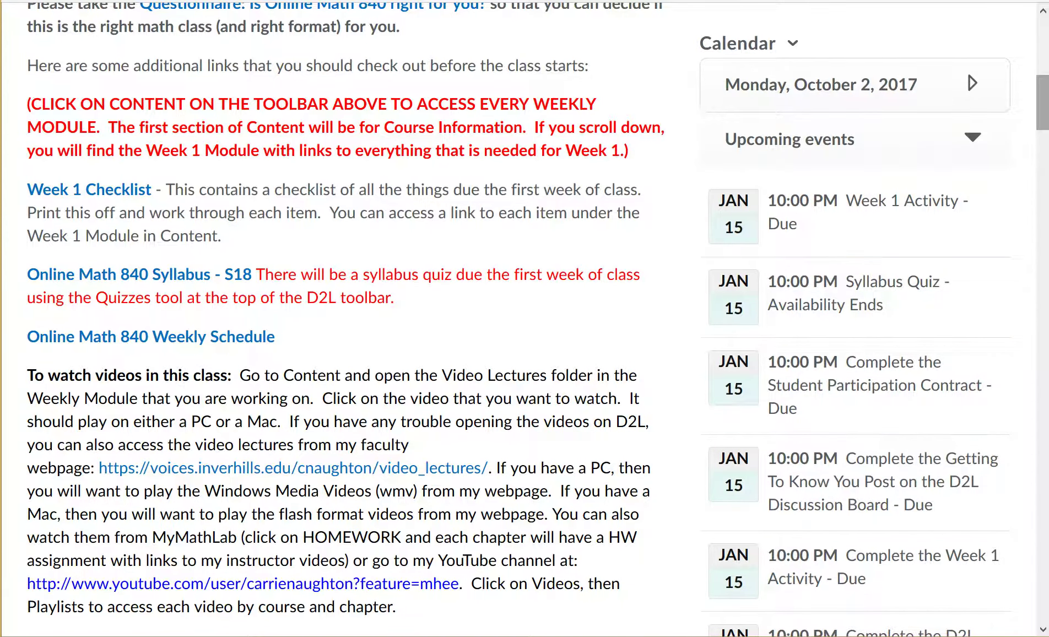
scroll(518, 318, up, 10)
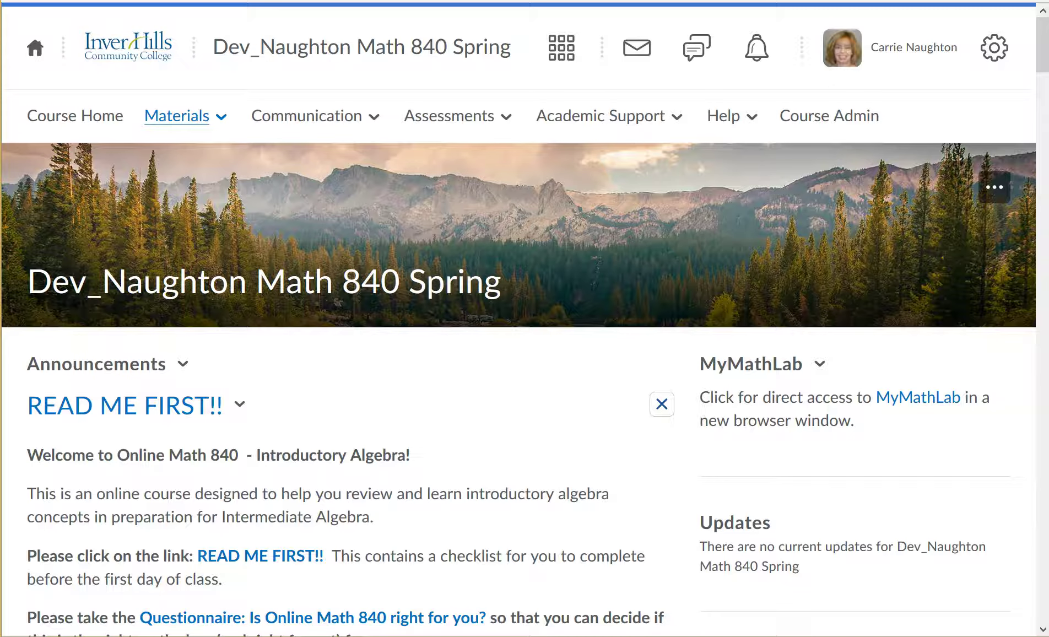
click(182, 116)
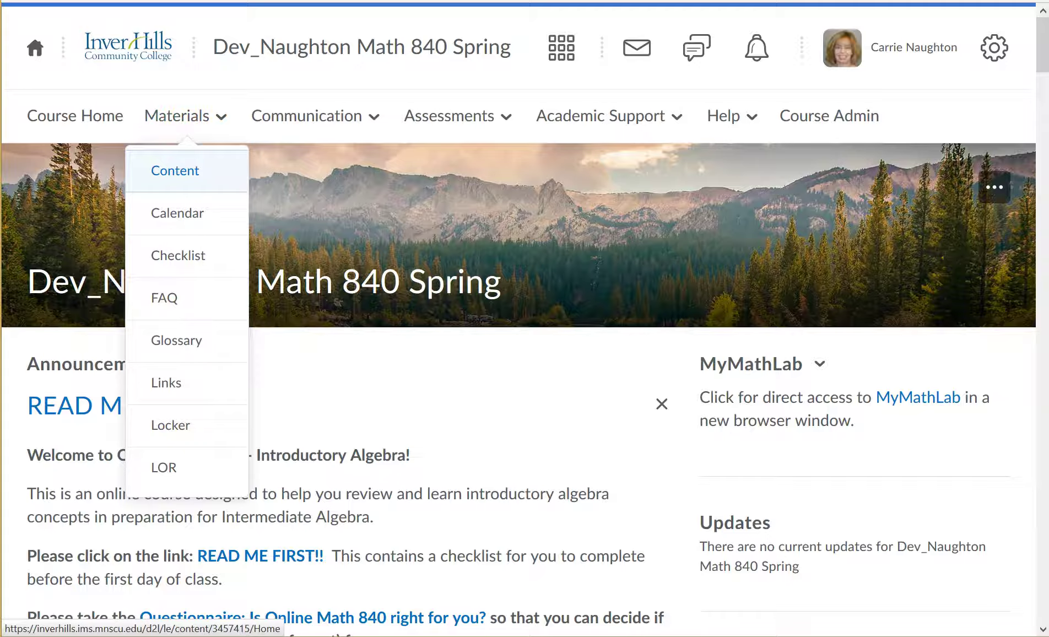
Open Content and scroll through the Course Infomation module's 18 items.
click(175, 170)
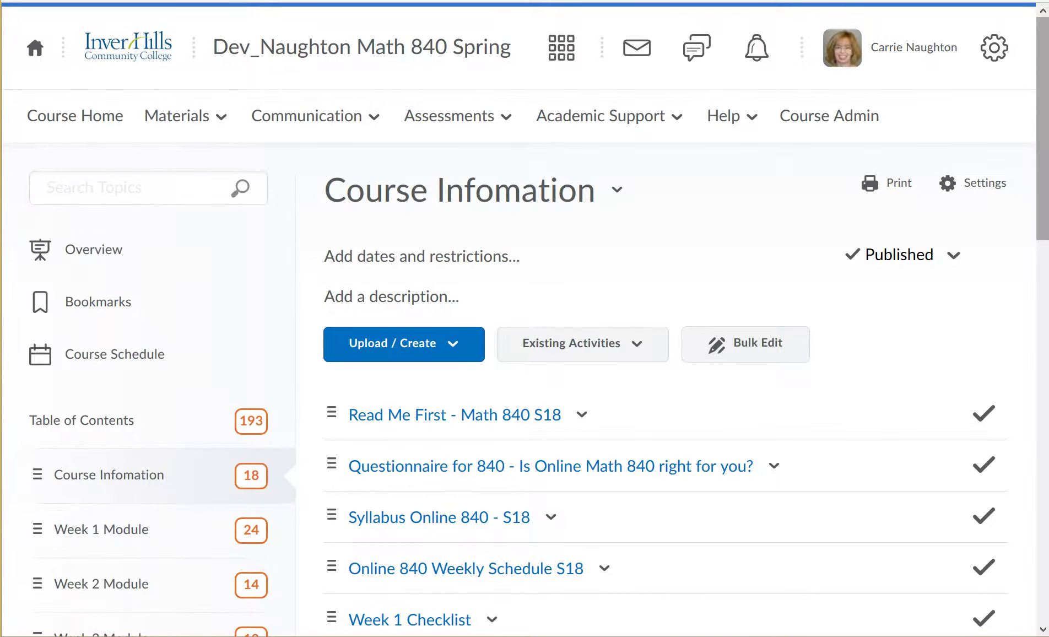
scroll(524, 319, down, 1)
scroll(524, 318, down, 1)
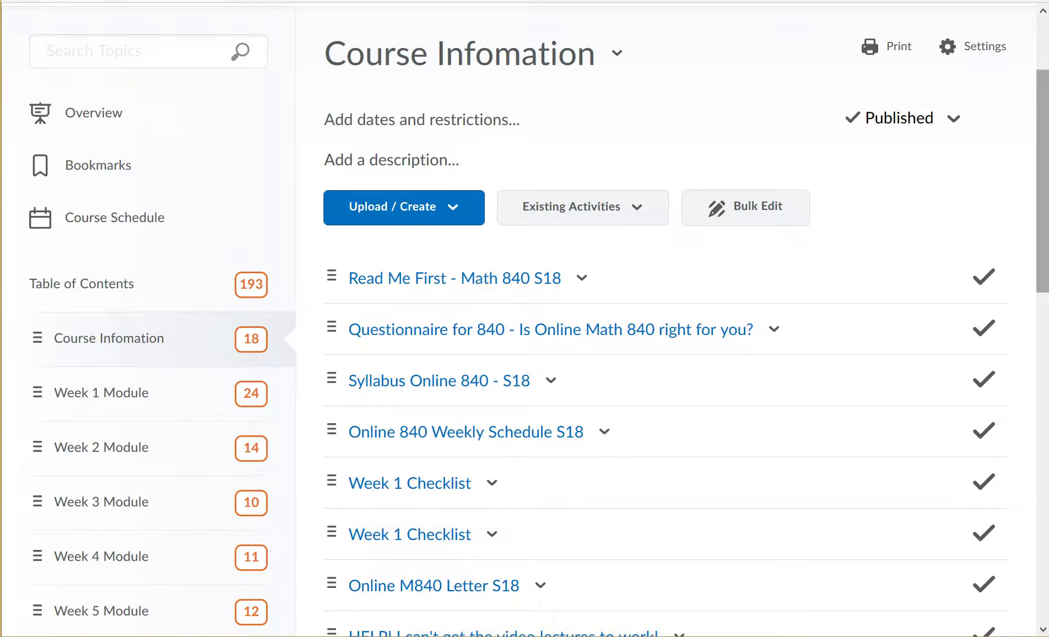
scroll(662, 331, down, 3)
scroll(428, 593, down, 1)
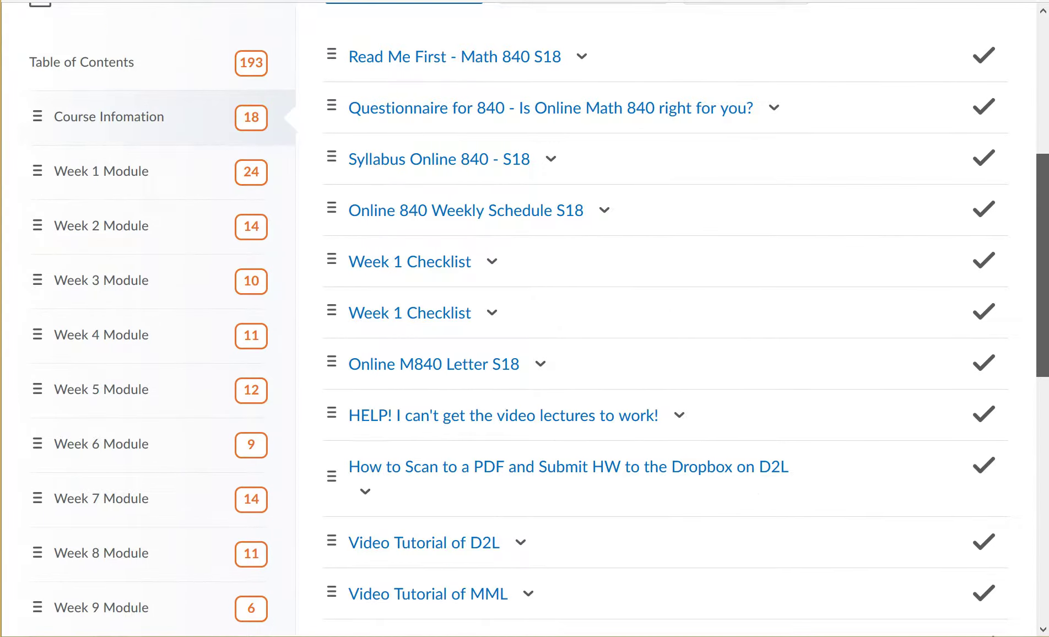
drag(1043, 265, 1042, 230)
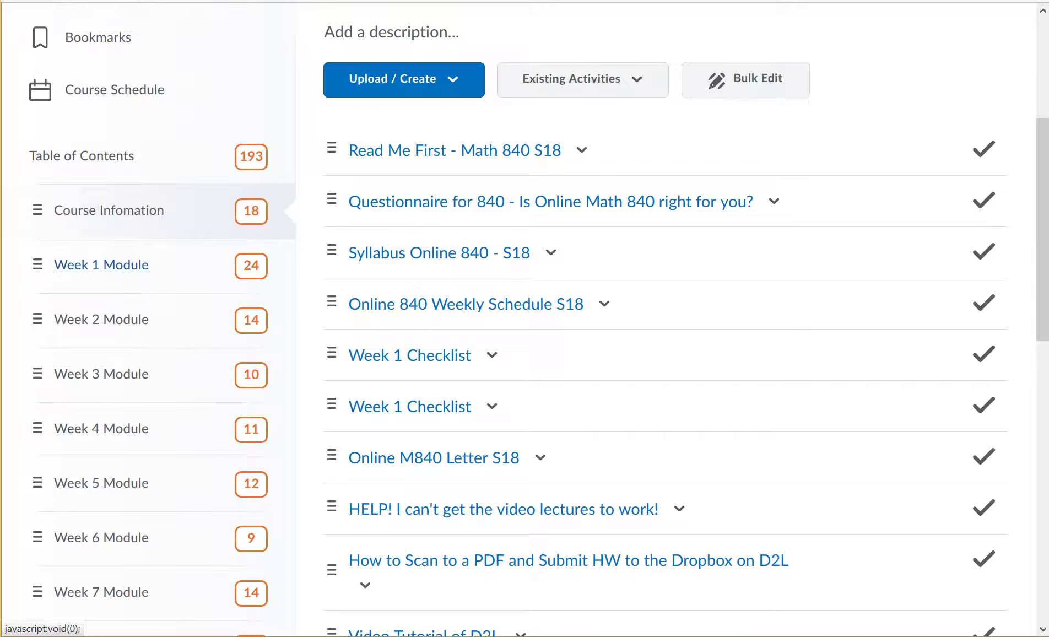
Open Week 1 Module from the Table of Contents to view its items and sub-modules.
click(101, 265)
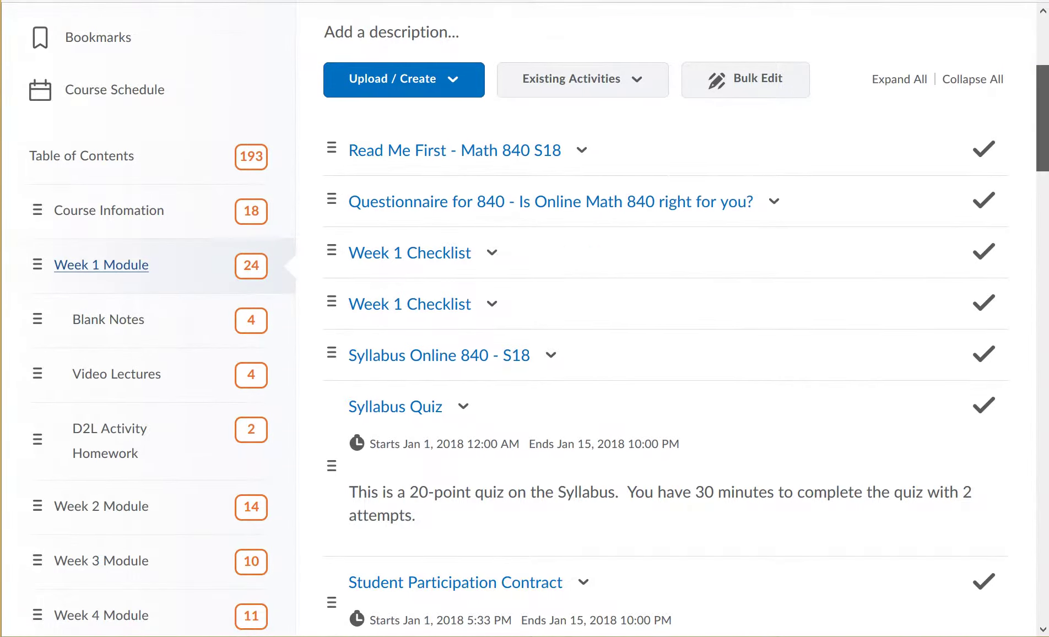
scroll(525, 330, up, 3)
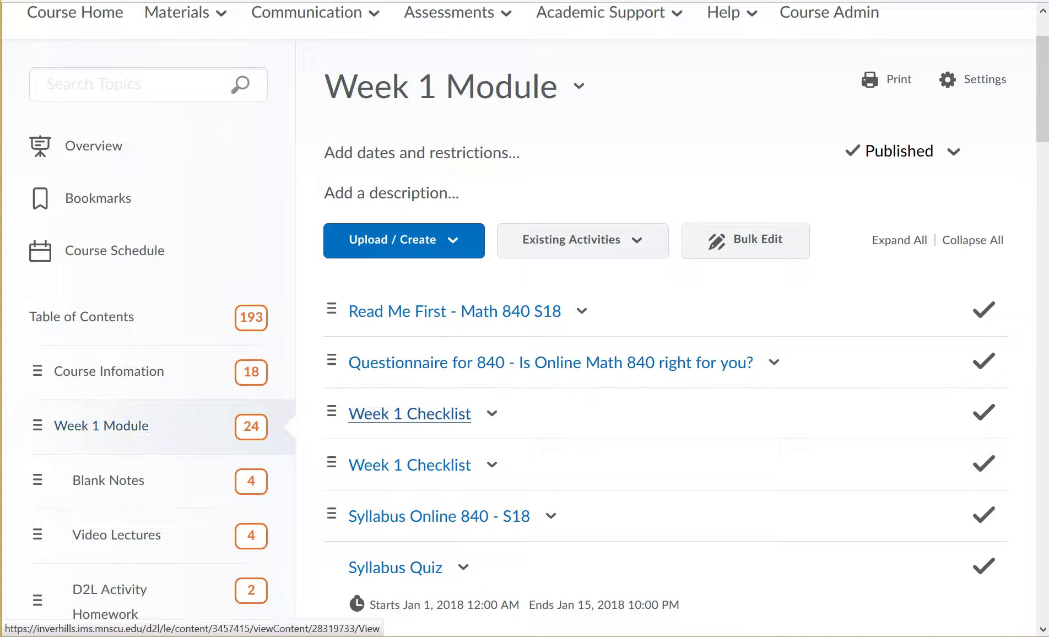
Review the Week 1 Checklist tasks due Jan 15, 2018, then return to the page top.
click(410, 413)
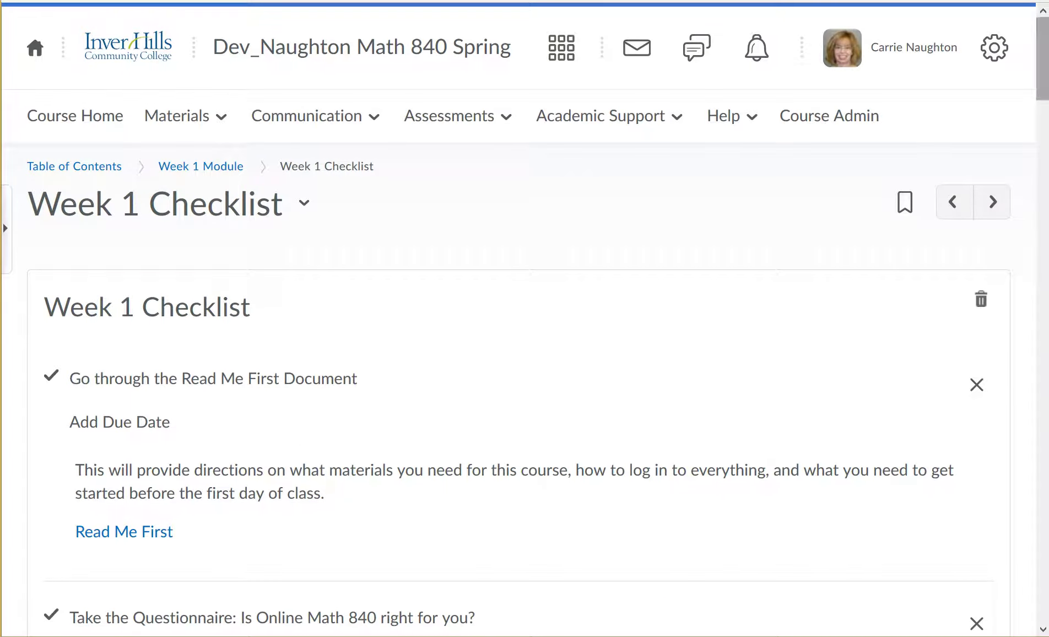
scroll(525, 318, down, 4)
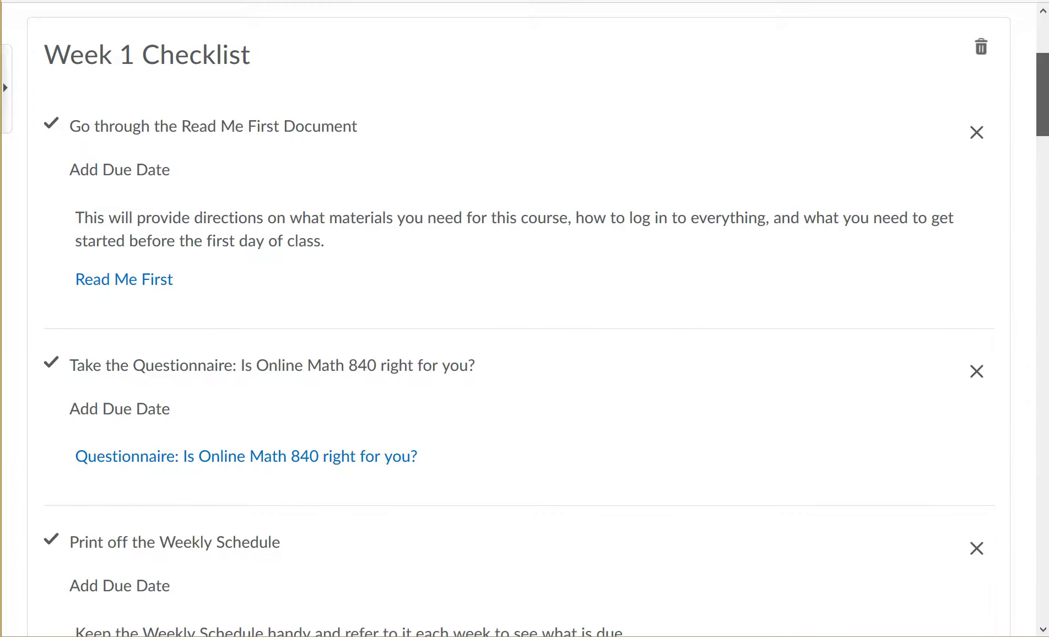
scroll(524, 319, down, 5)
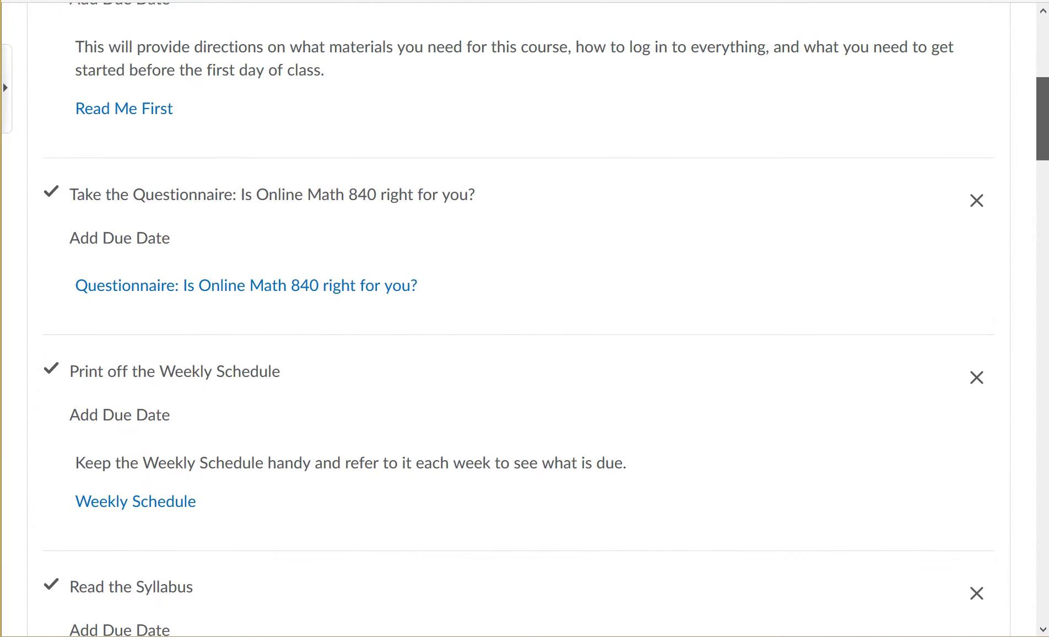
scroll(525, 319, down, 4)
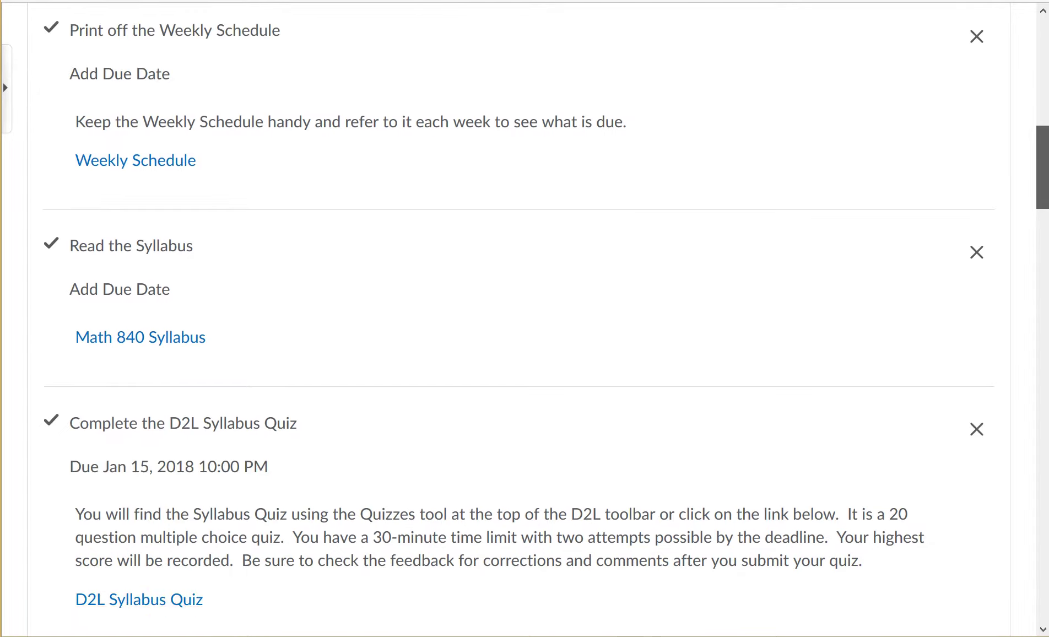
scroll(525, 319, down, 2)
scroll(525, 318, down, 5)
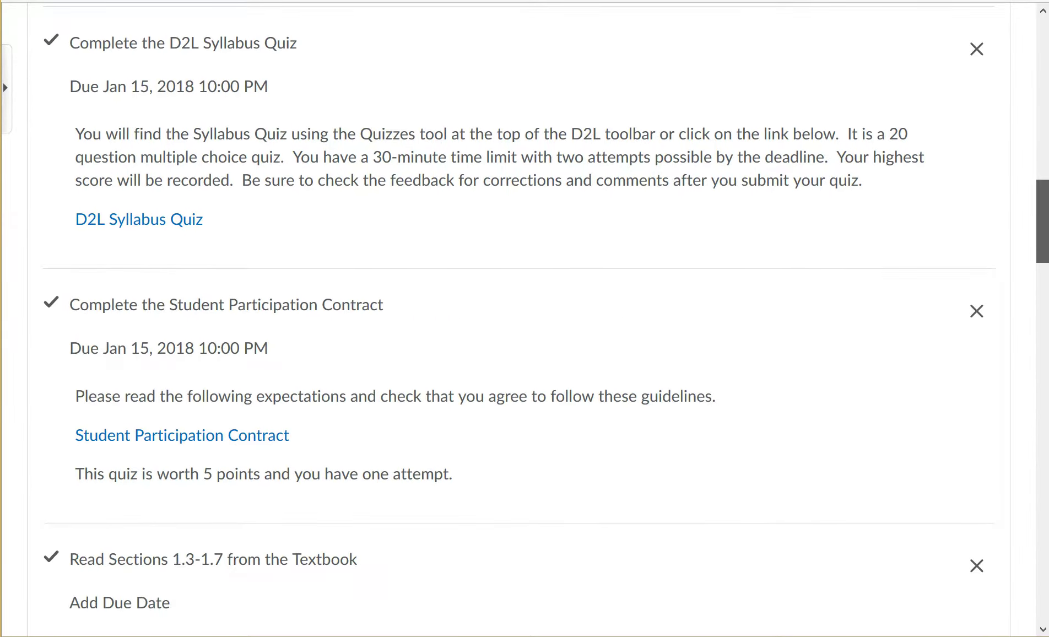
scroll(525, 318, down, 5)
scroll(525, 319, down, 18)
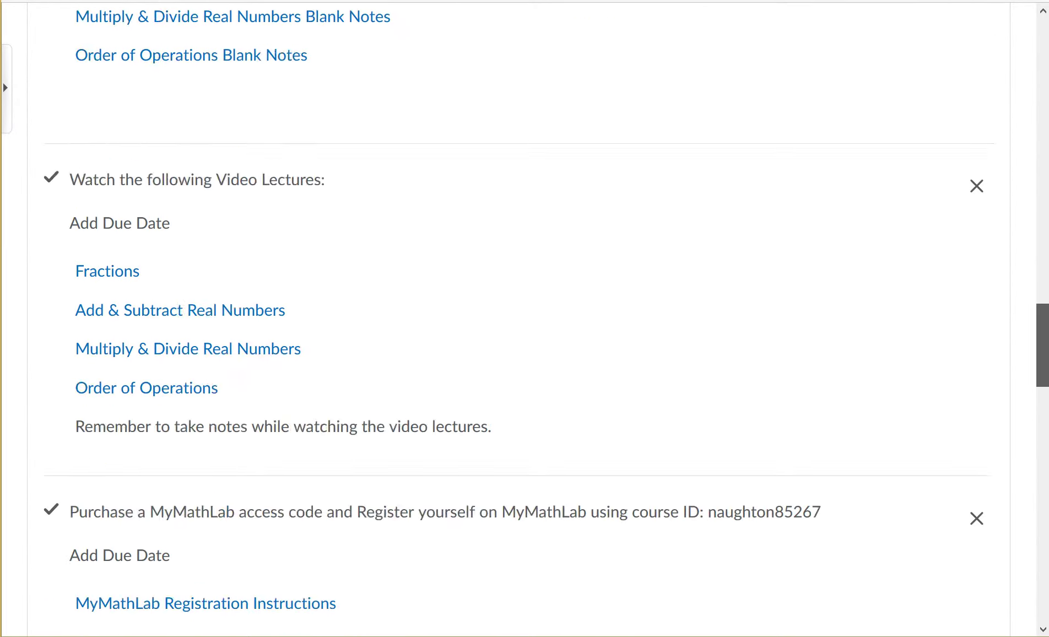
scroll(525, 318, down, 17)
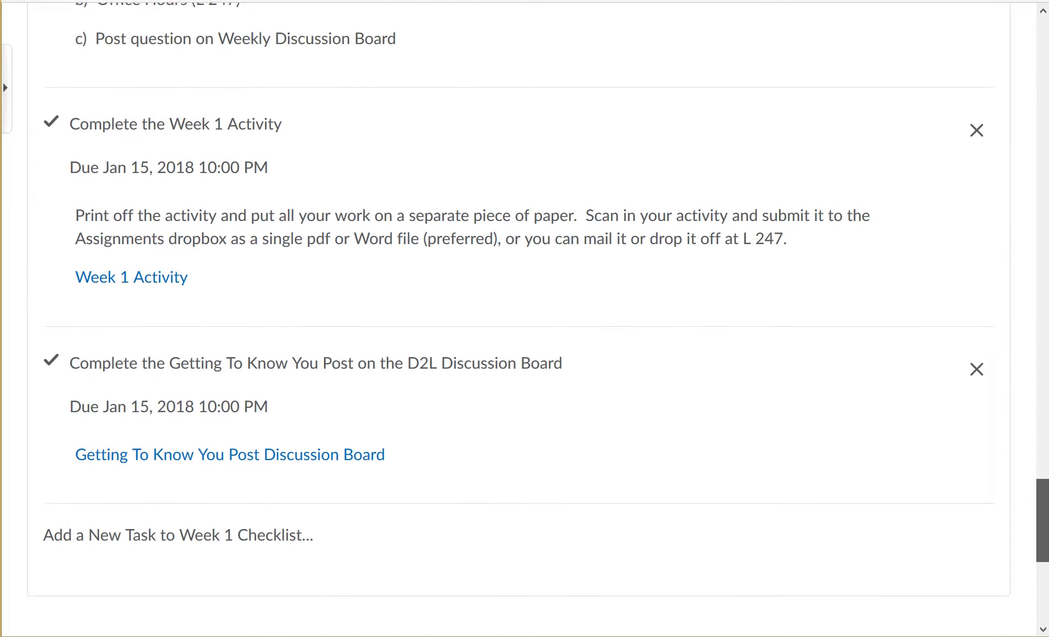
key(Home)
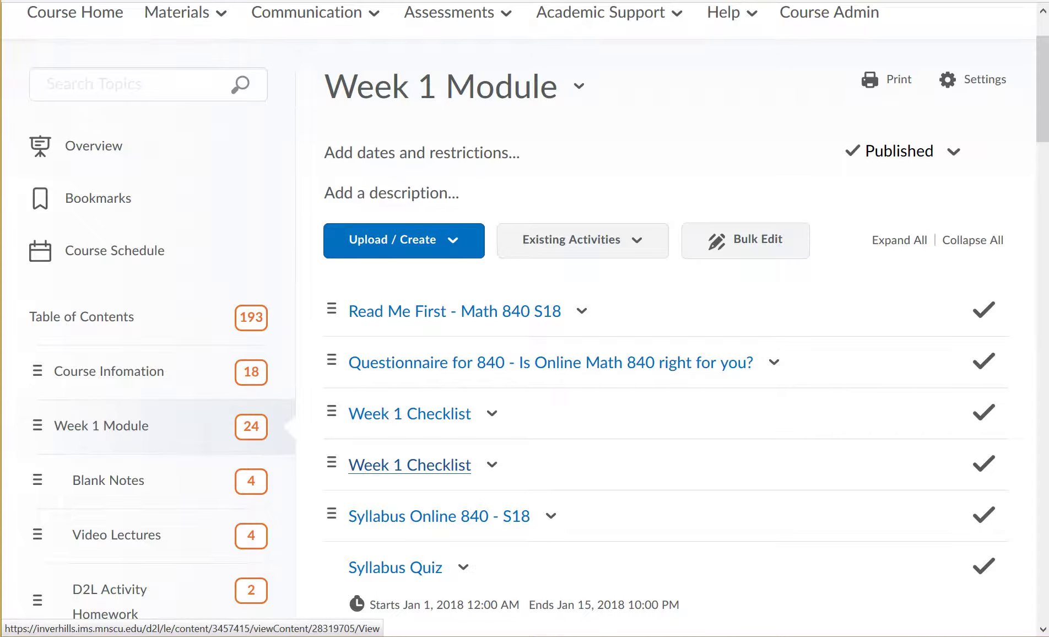
click(409, 465)
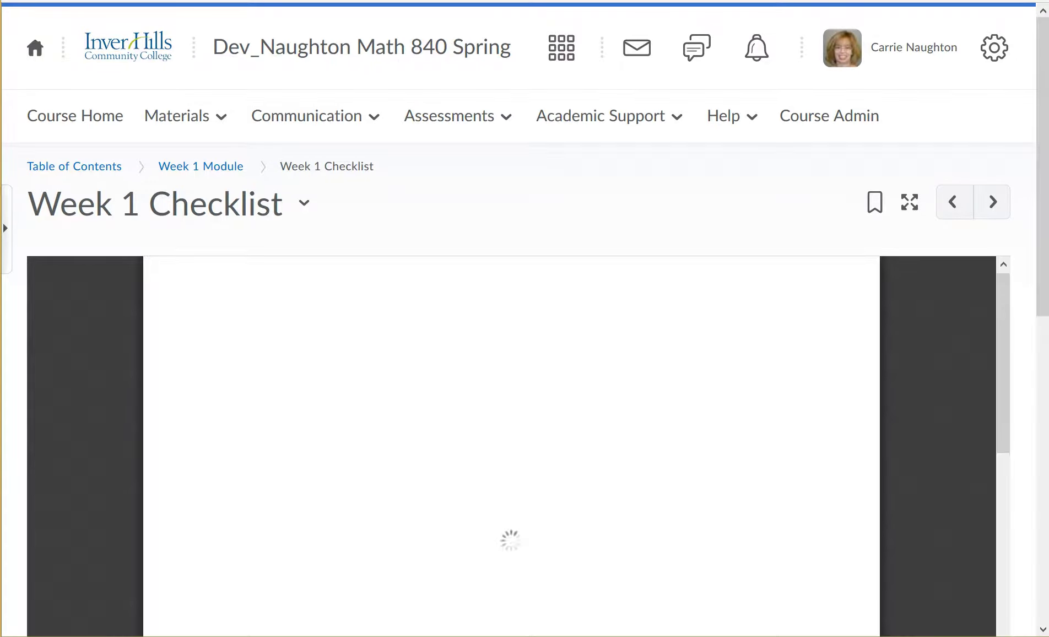
scroll(524, 330, down, 2)
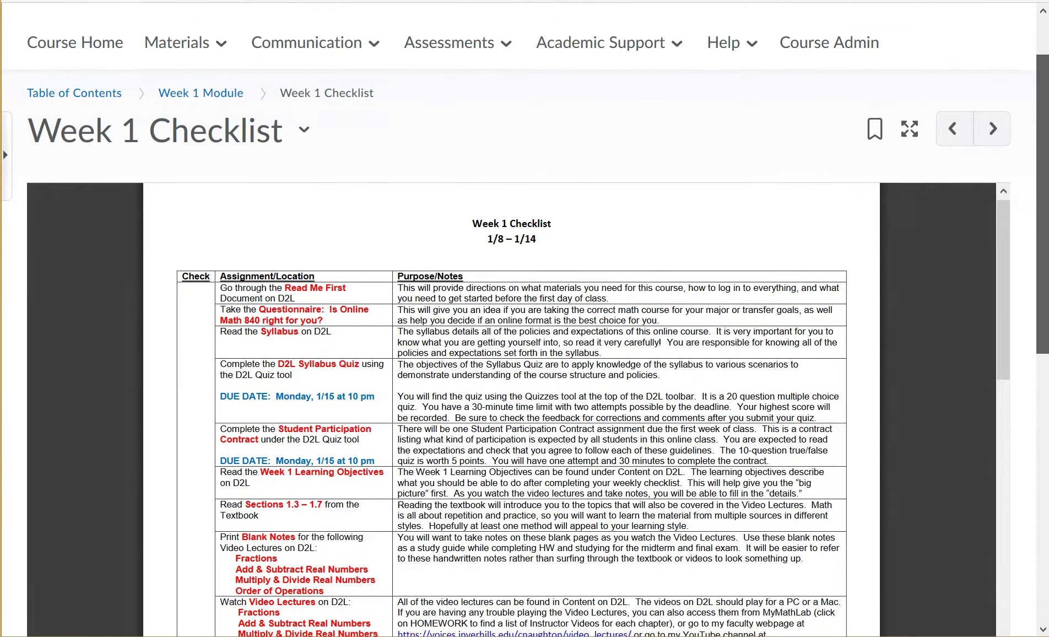
scroll(523, 330, down, 6)
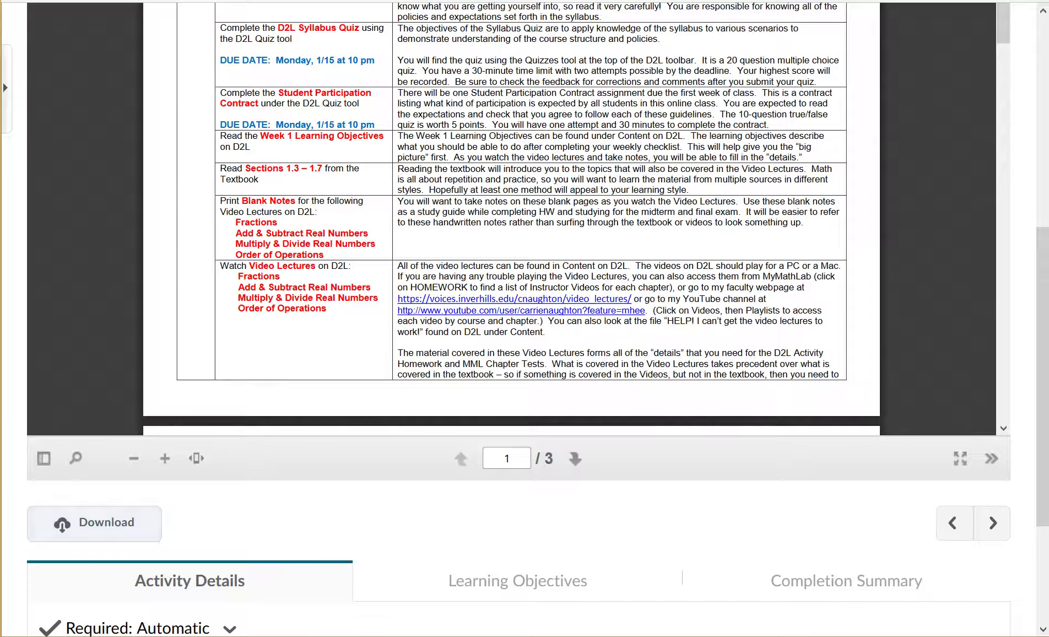
scroll(524, 276, up, 15)
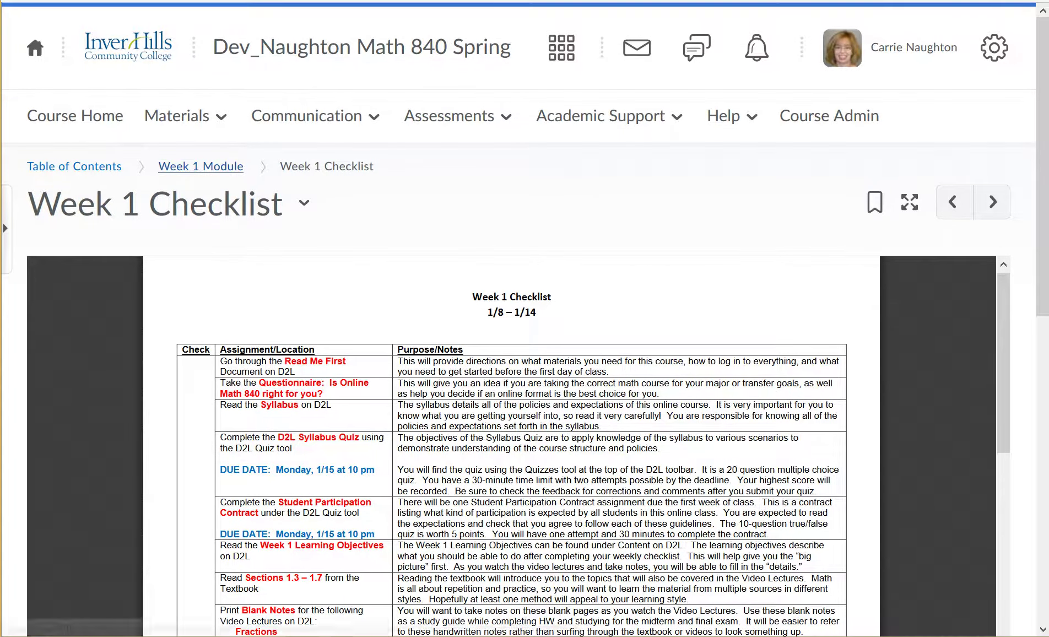
click(200, 166)
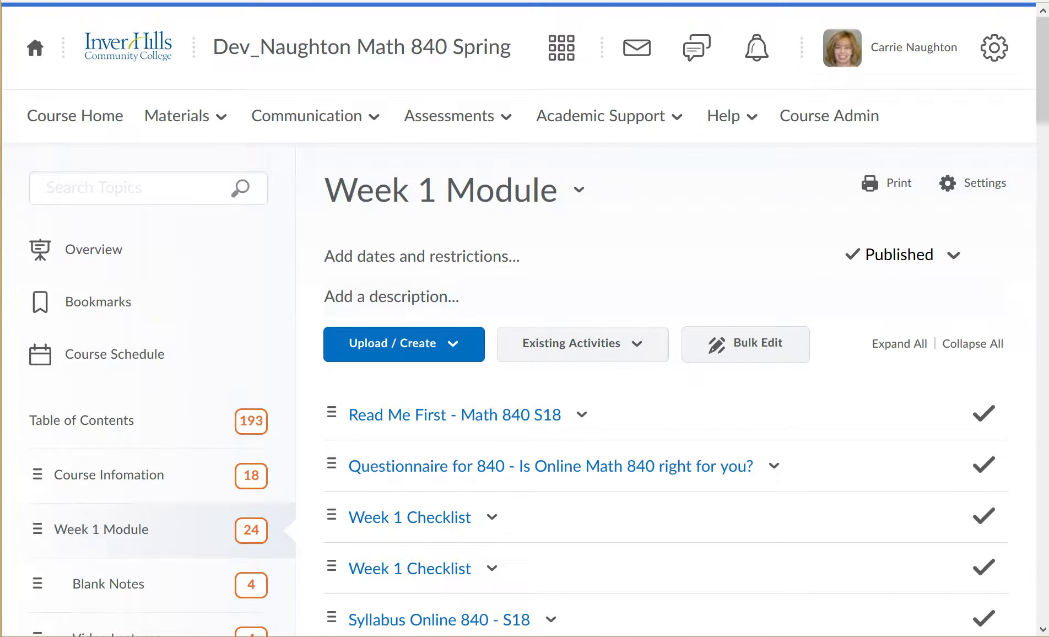
Scroll the Week 1 Module past Blank Notes to the four Video Lectures videos.
scroll(523, 320, down, 5)
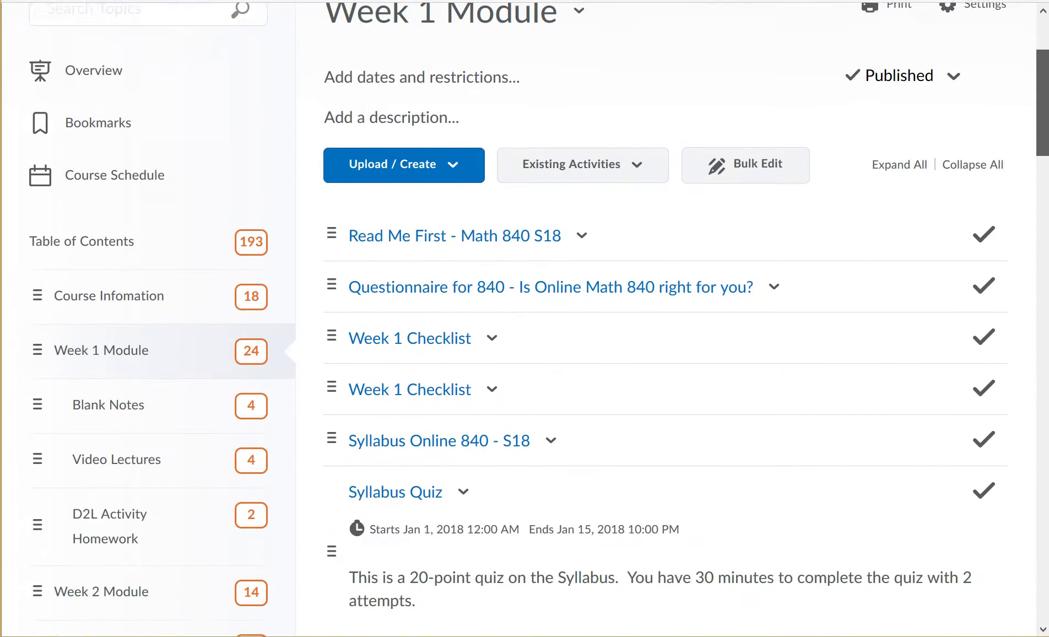
scroll(524, 320, down, 2)
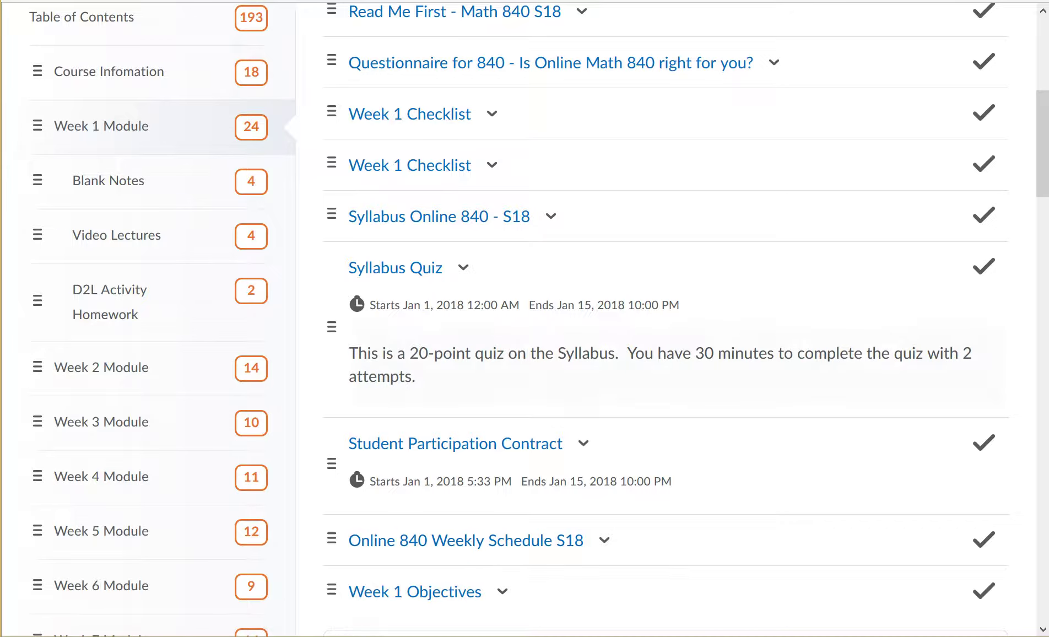
scroll(525, 318, down, 8)
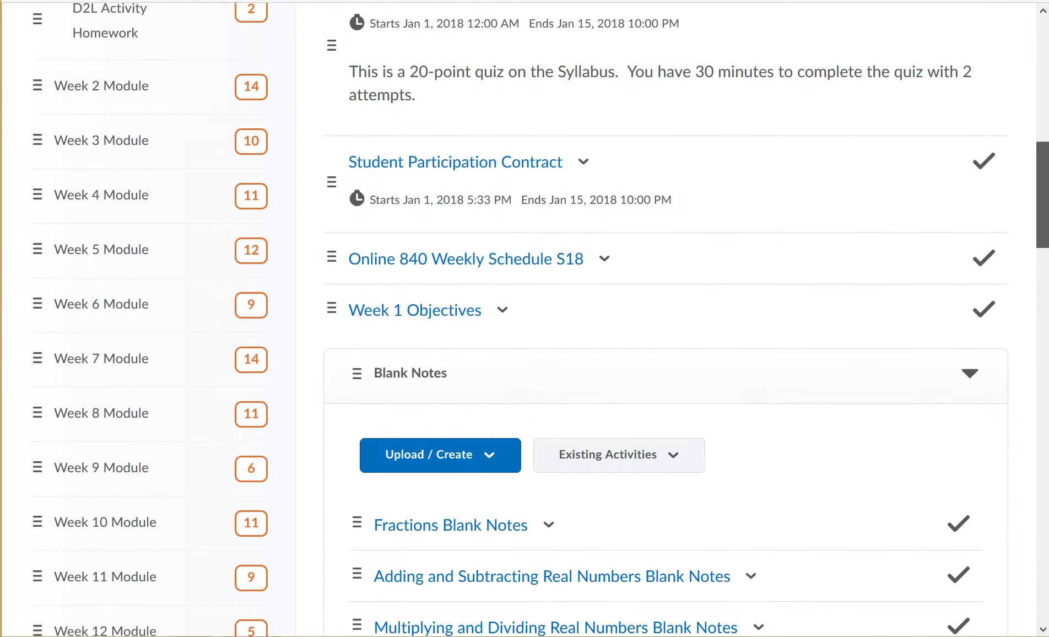
scroll(501, 146, down, 1)
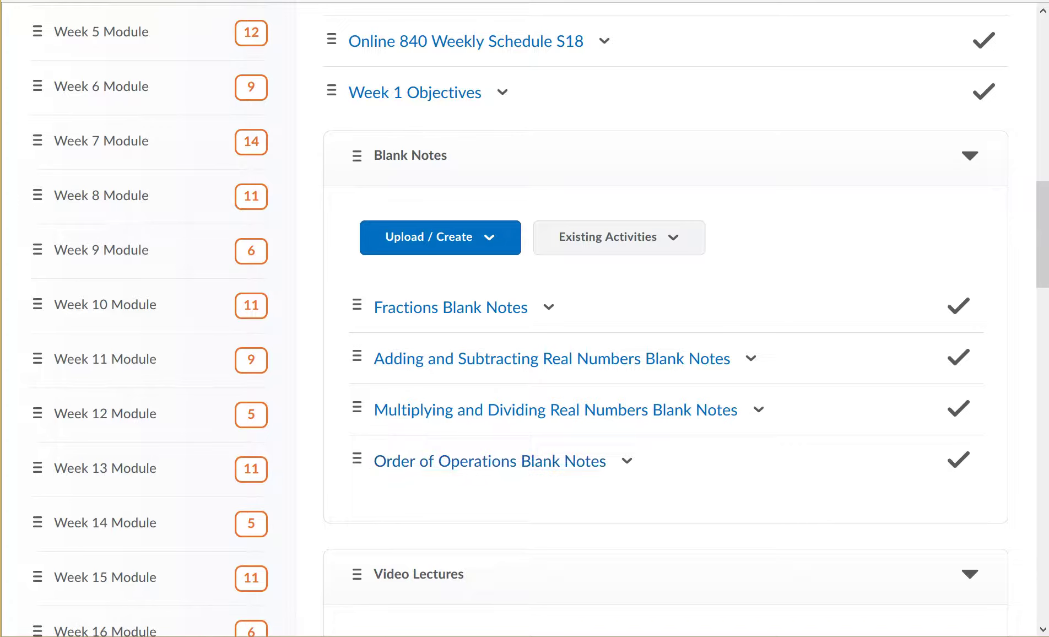
scroll(1043, 259, down, 4)
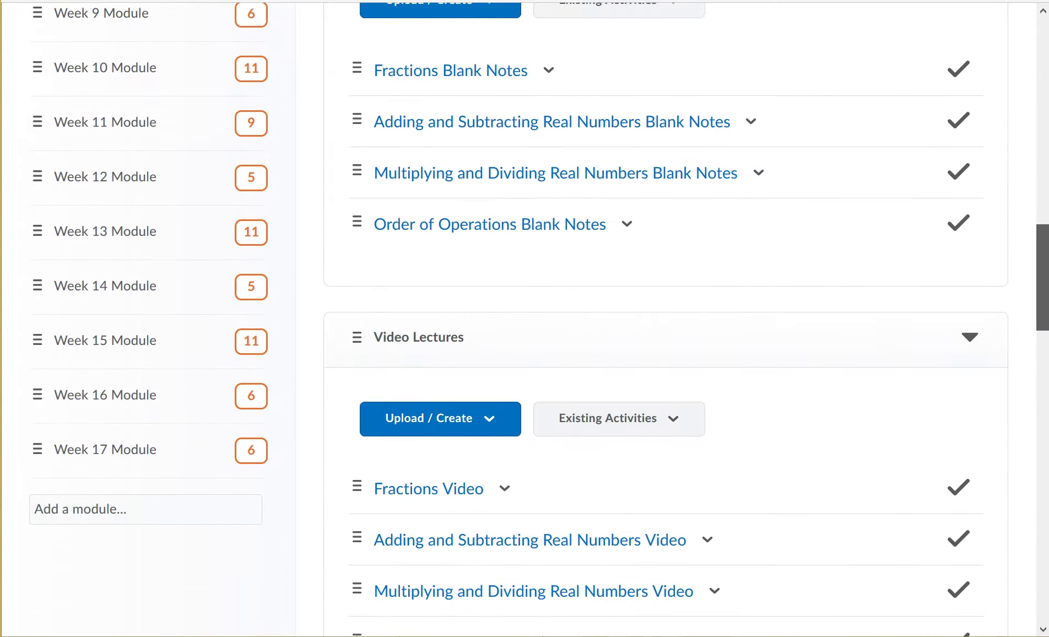
scroll(468, 513, down, 3)
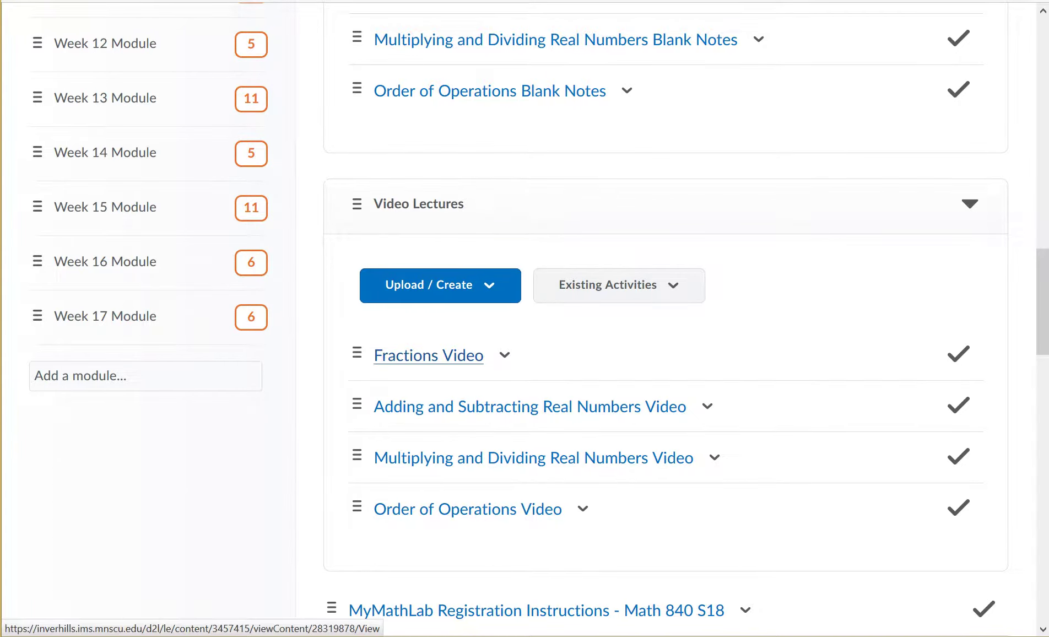
click(429, 355)
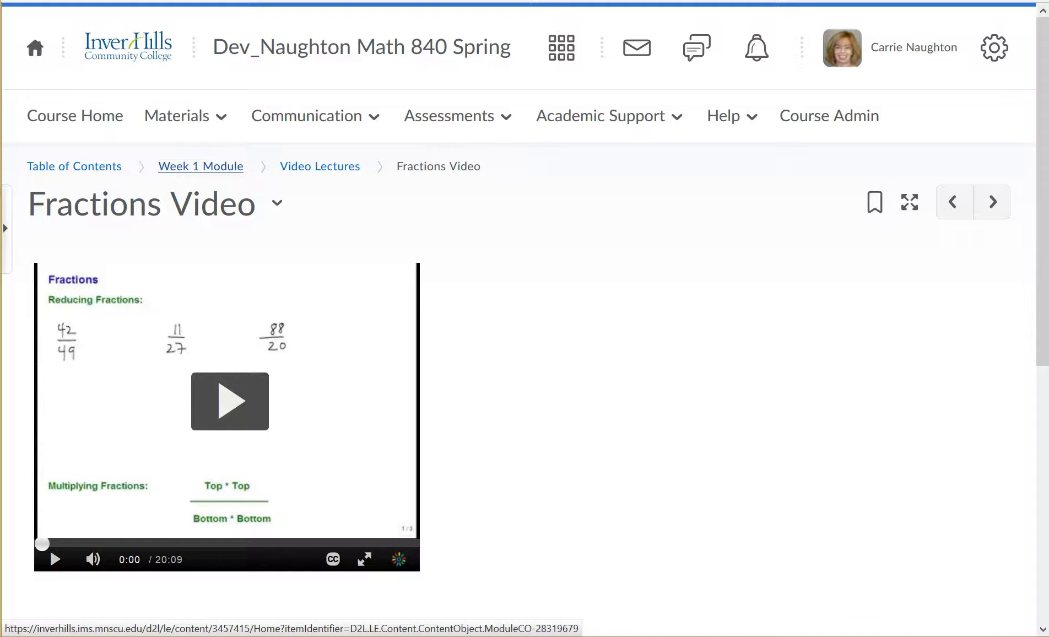
click(201, 166)
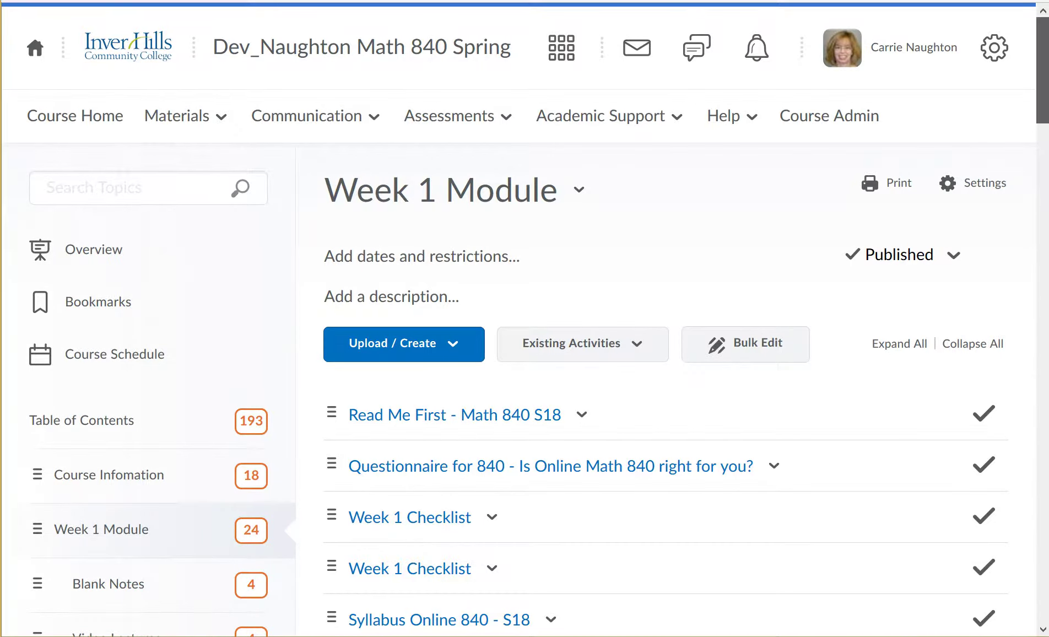
Scroll the Week 1 Module down to D2L Activity Homework's two Week 1 Activity items.
scroll(661, 386, down, 8)
scroll(662, 330, down, 15)
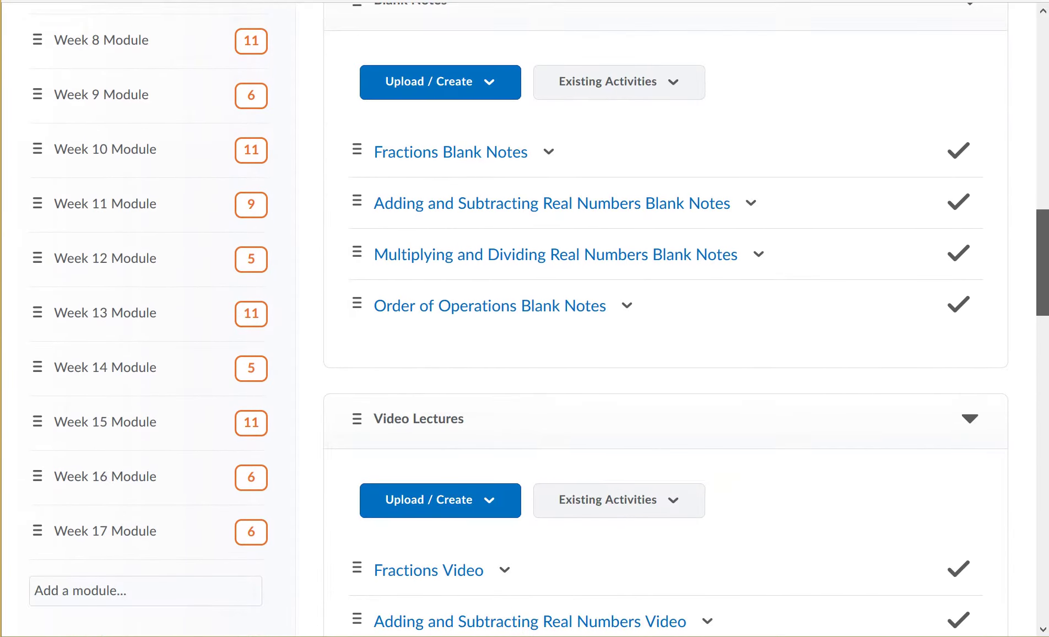
scroll(661, 331, down, 6)
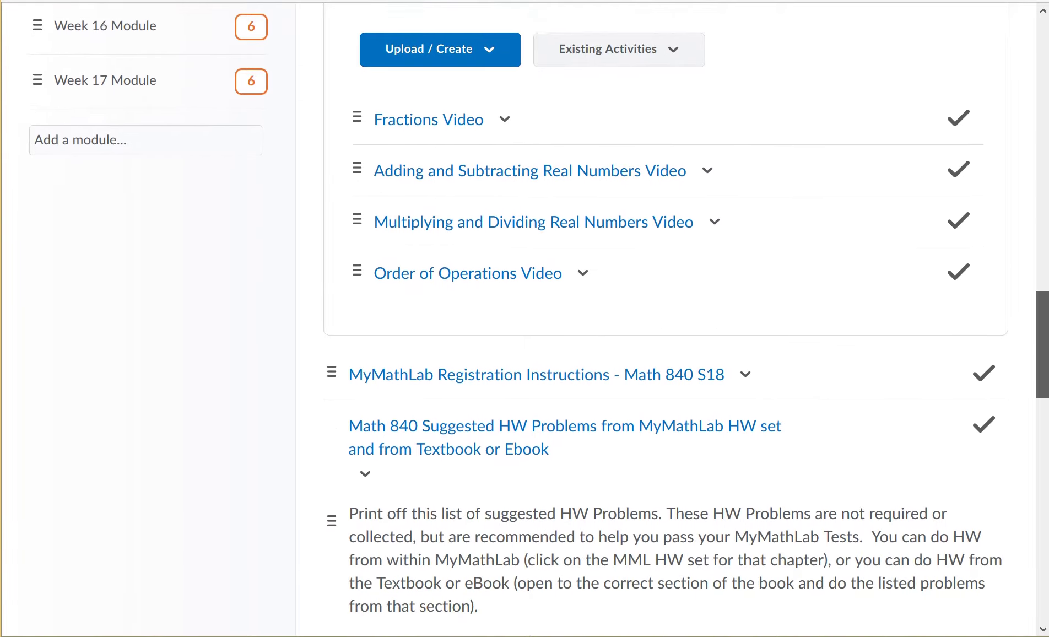
scroll(661, 330, down, 1)
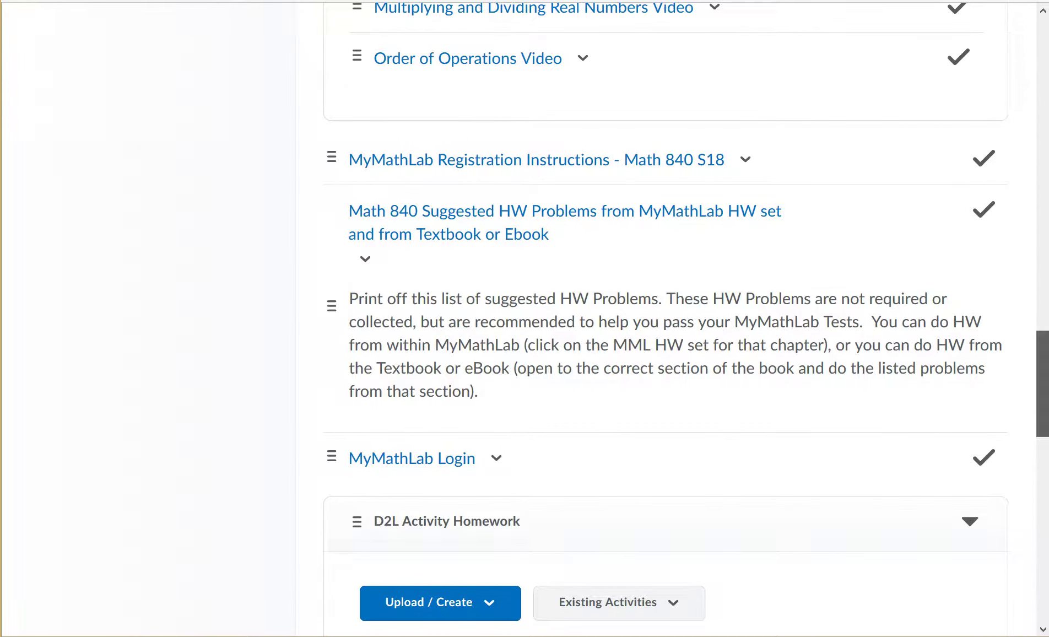
drag(1042, 383, 1042, 474)
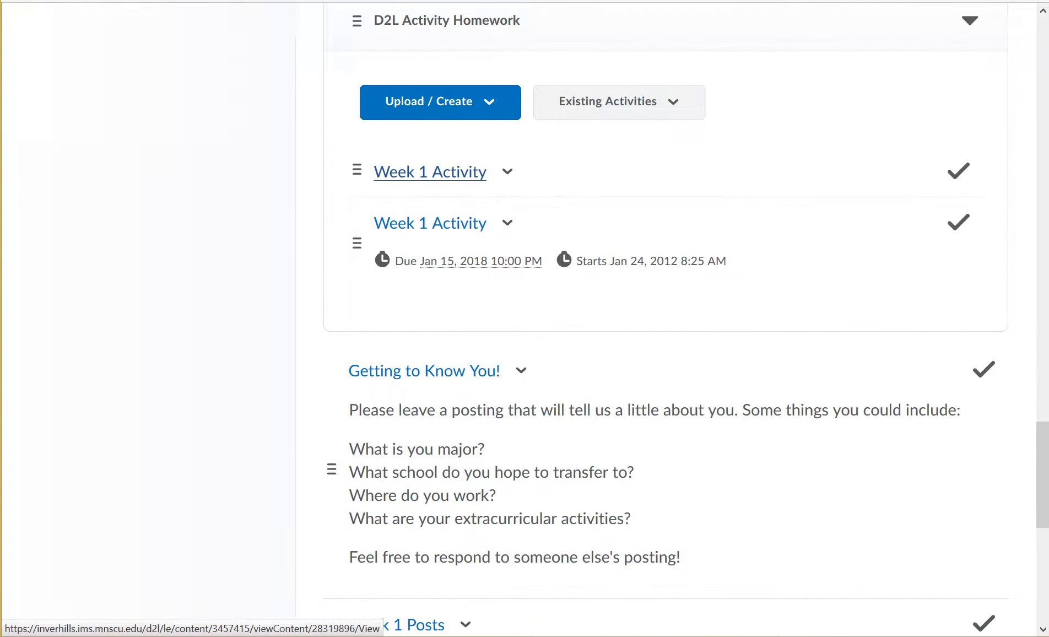
View the Week 1 Activity worksheet through to its answers, then return to Week 1 Module.
click(449, 173)
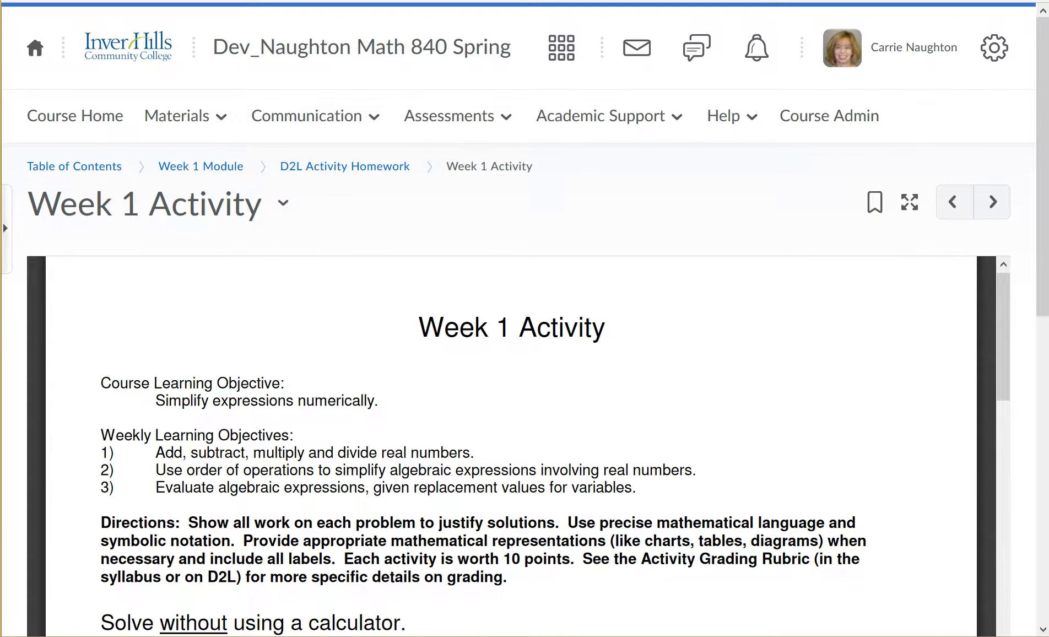
scroll(524, 386, down, 3)
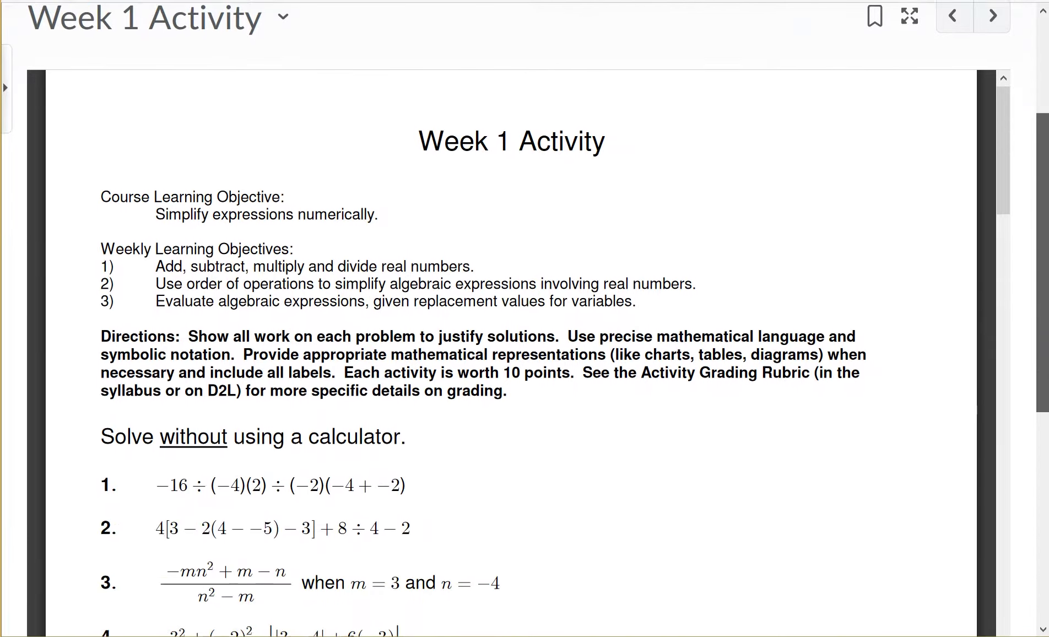
scroll(524, 353, down, 5)
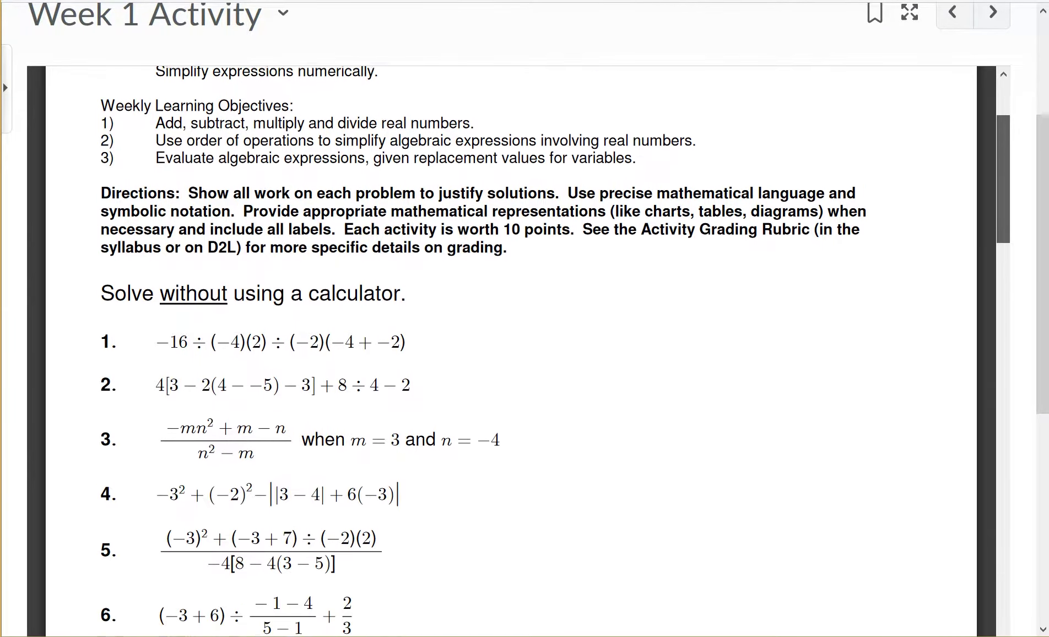
scroll(511, 353, down, 2)
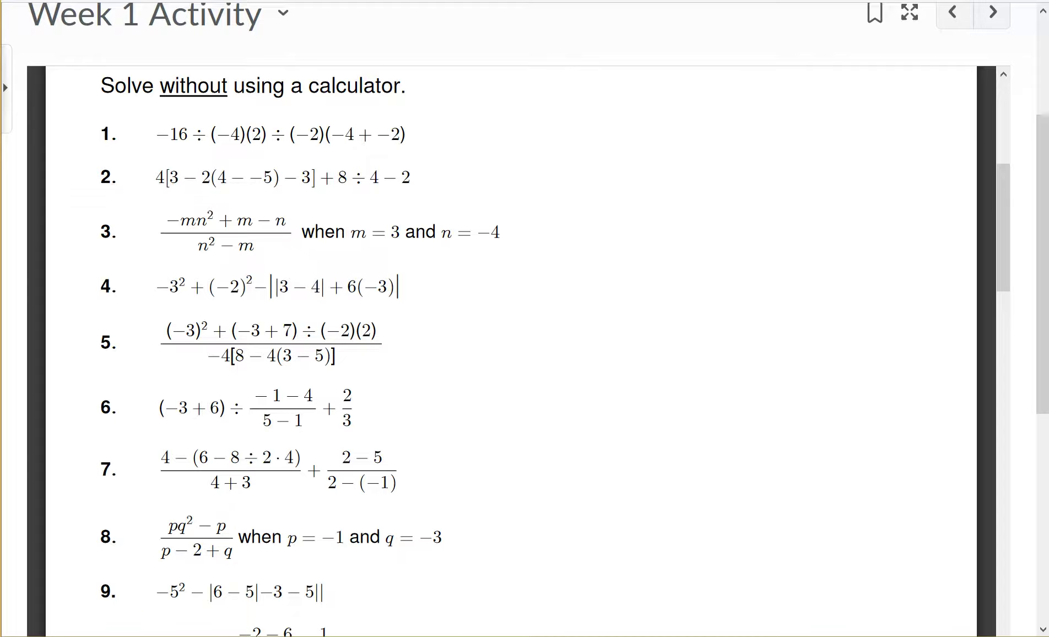
scroll(511, 353, down, 12)
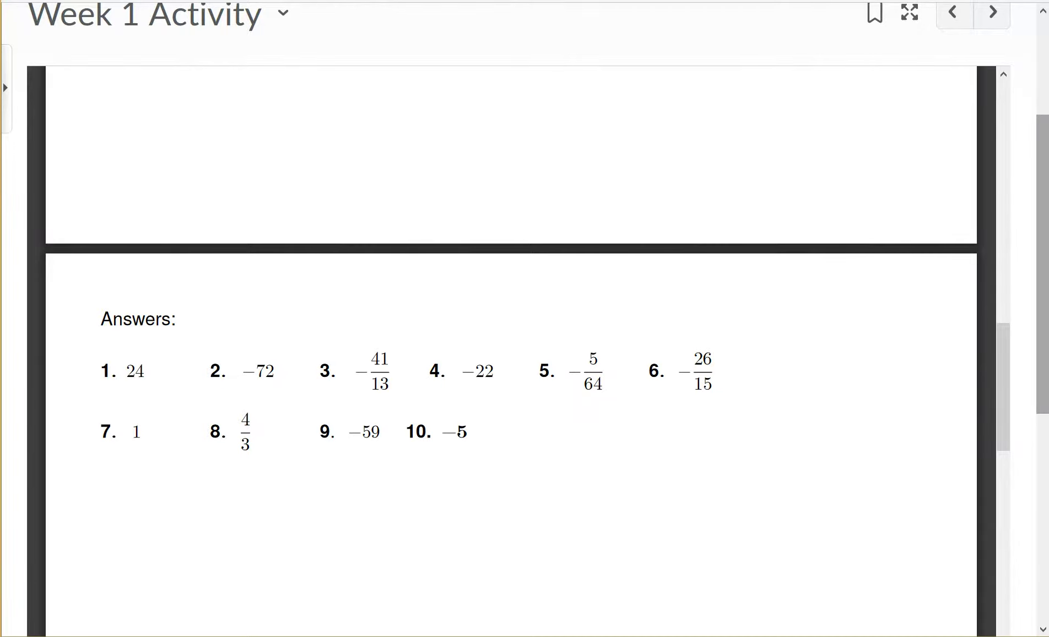
scroll(524, 276, down, 4)
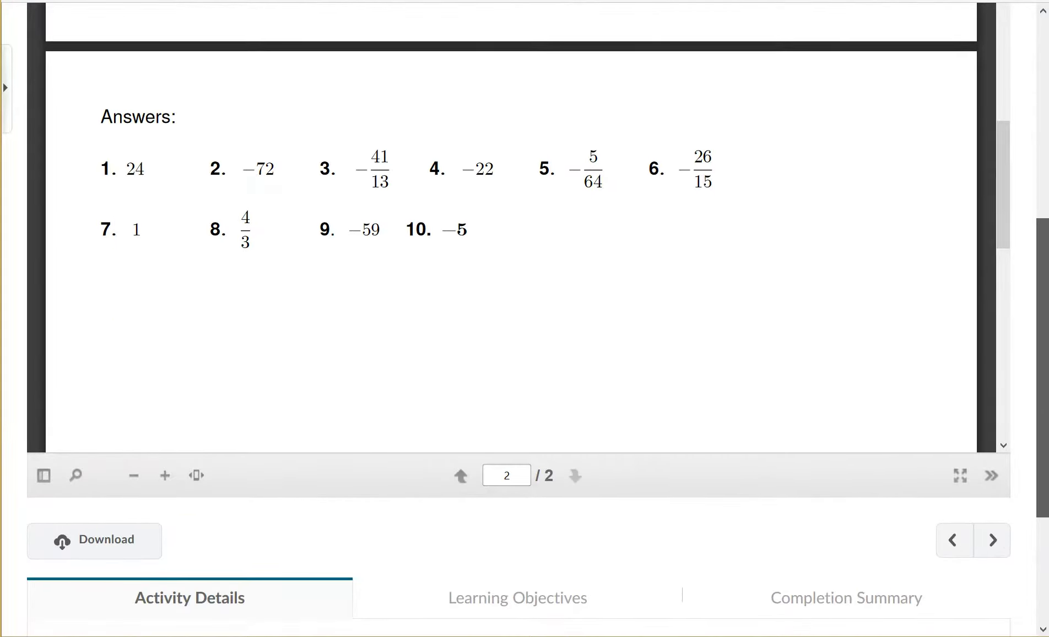
scroll(523, 276, down, 1)
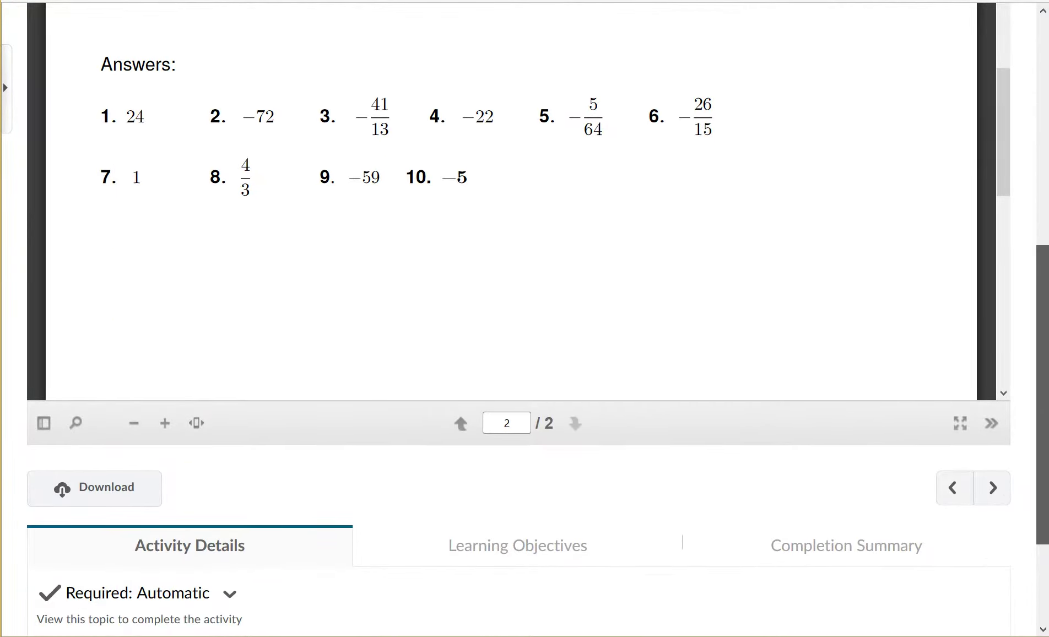
scroll(524, 275, up, 5)
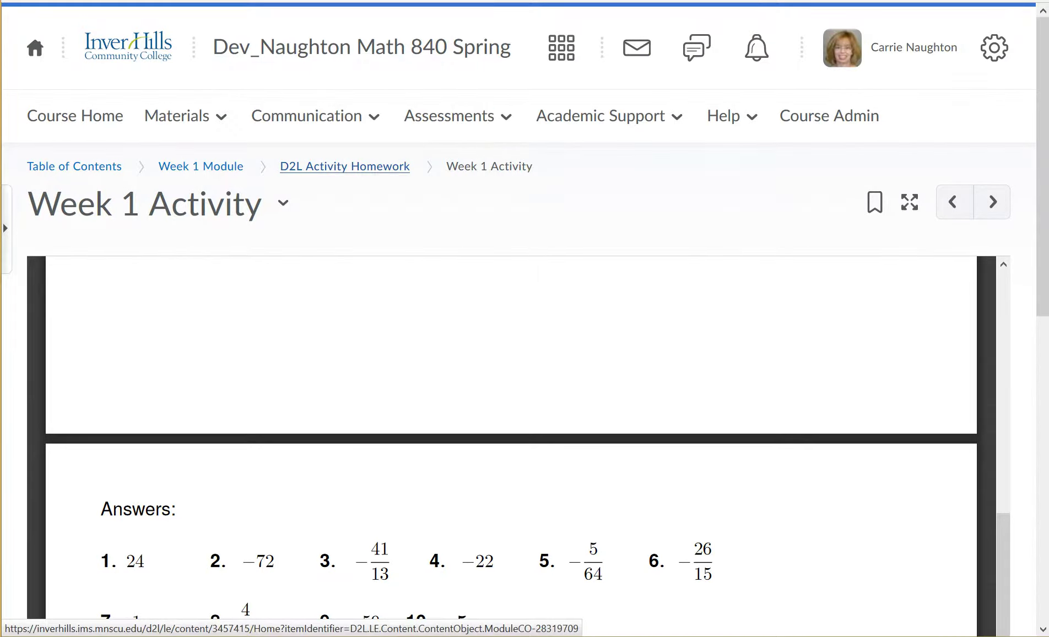
click(201, 166)
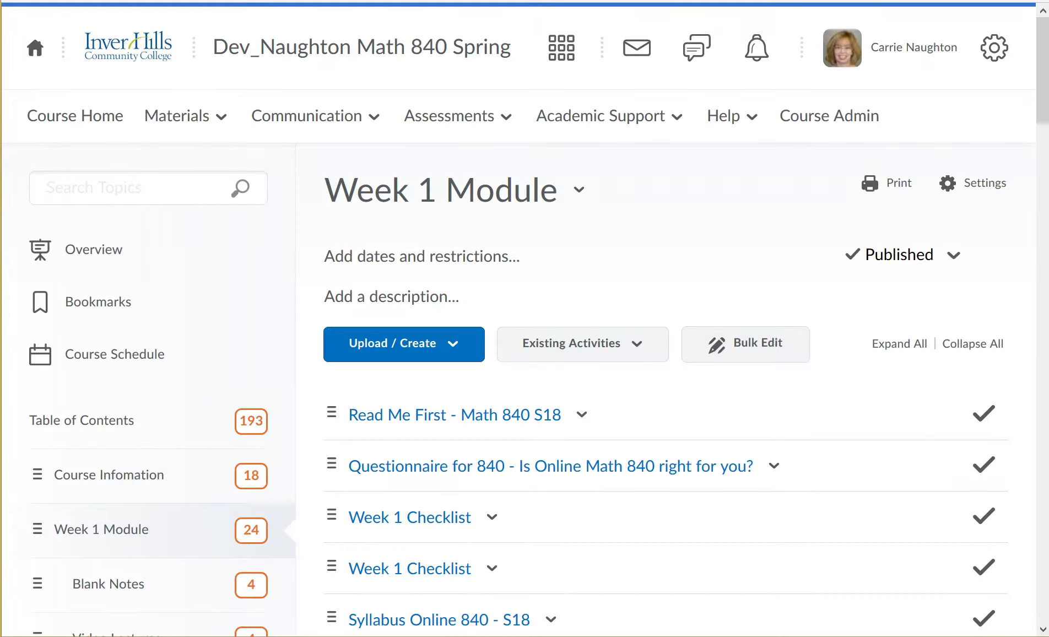
scroll(686, 324, down, 20)
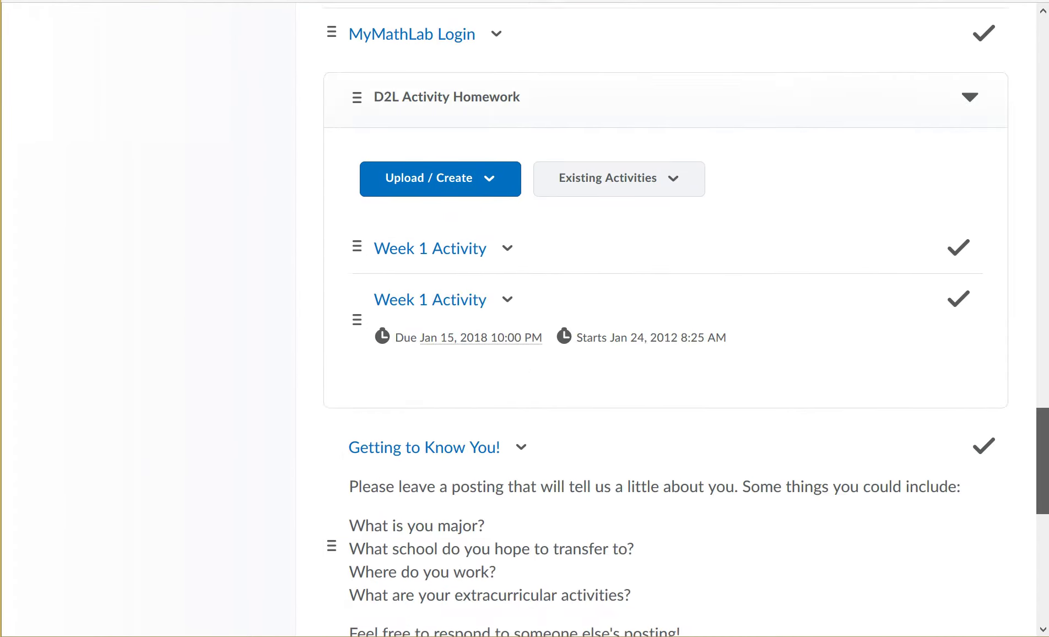
scroll(686, 324, down, 1)
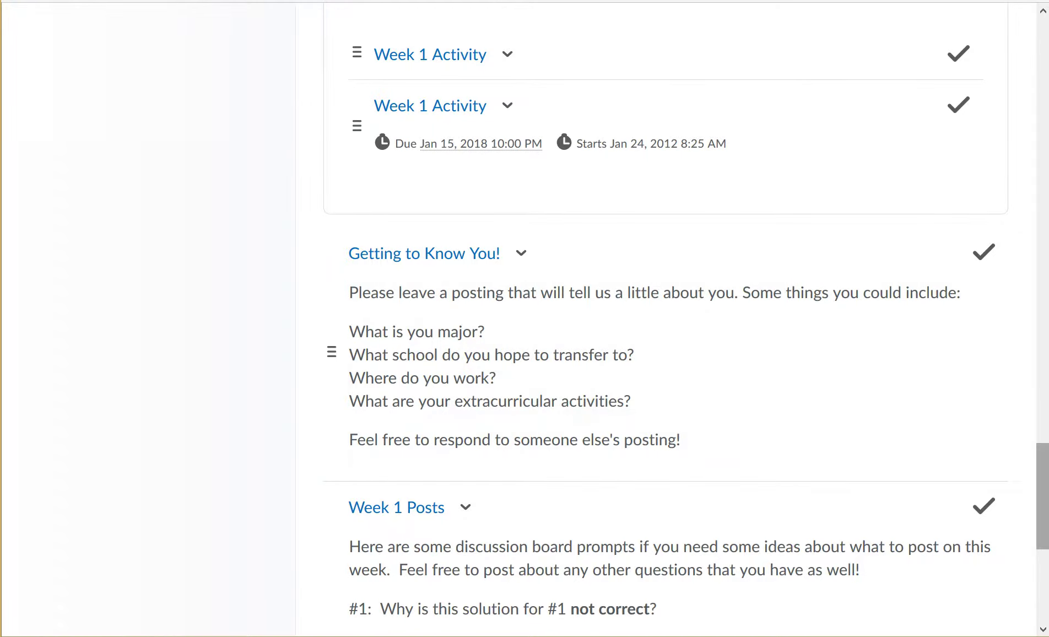
scroll(678, 320, down, 3)
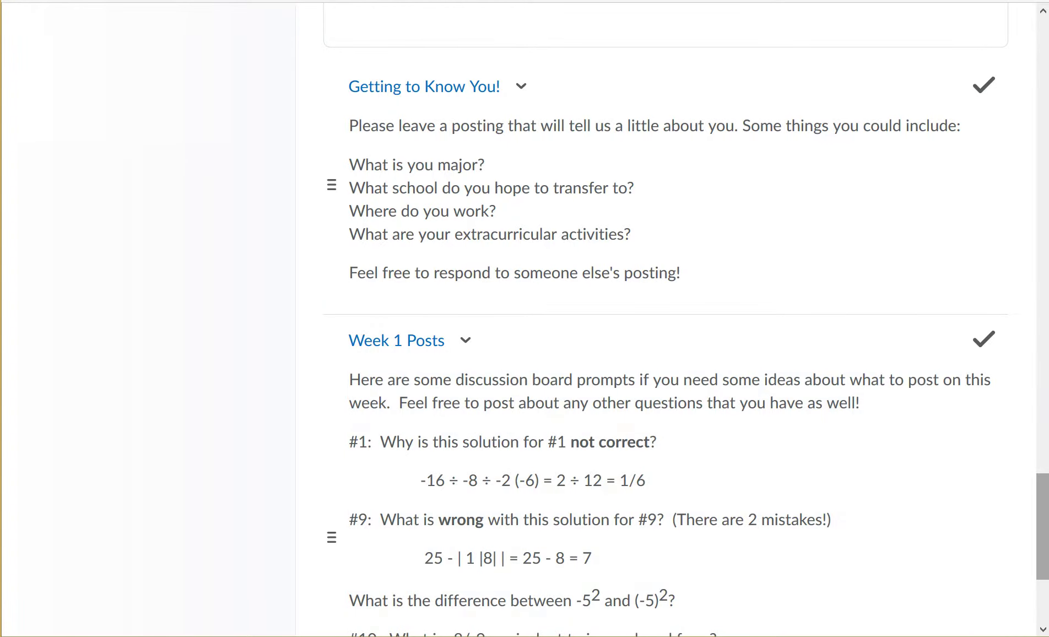
scroll(662, 331, up, 15)
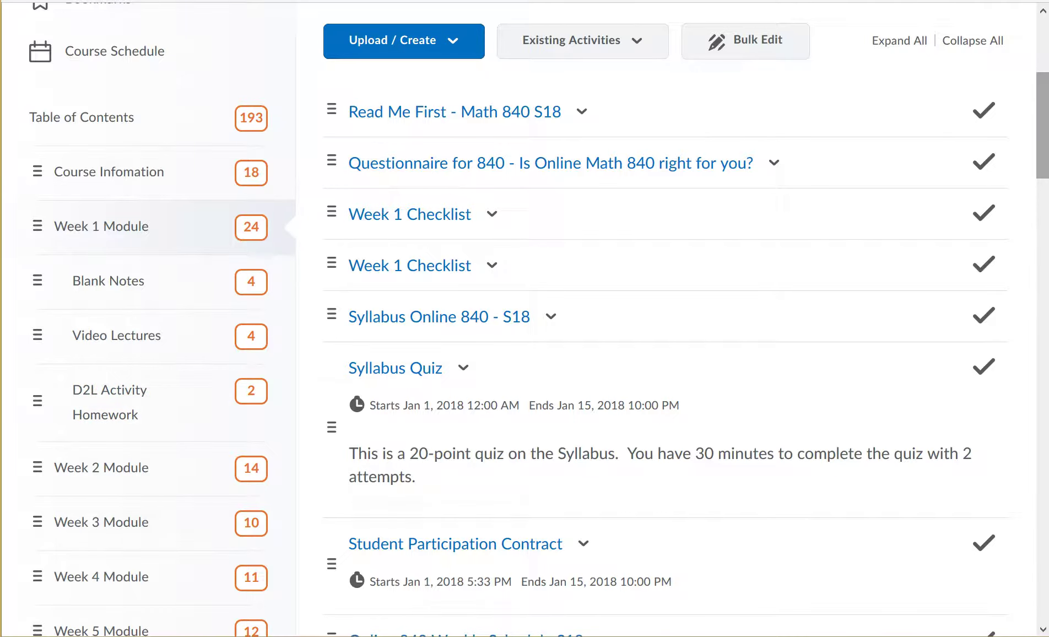
scroll(662, 320, down, 15)
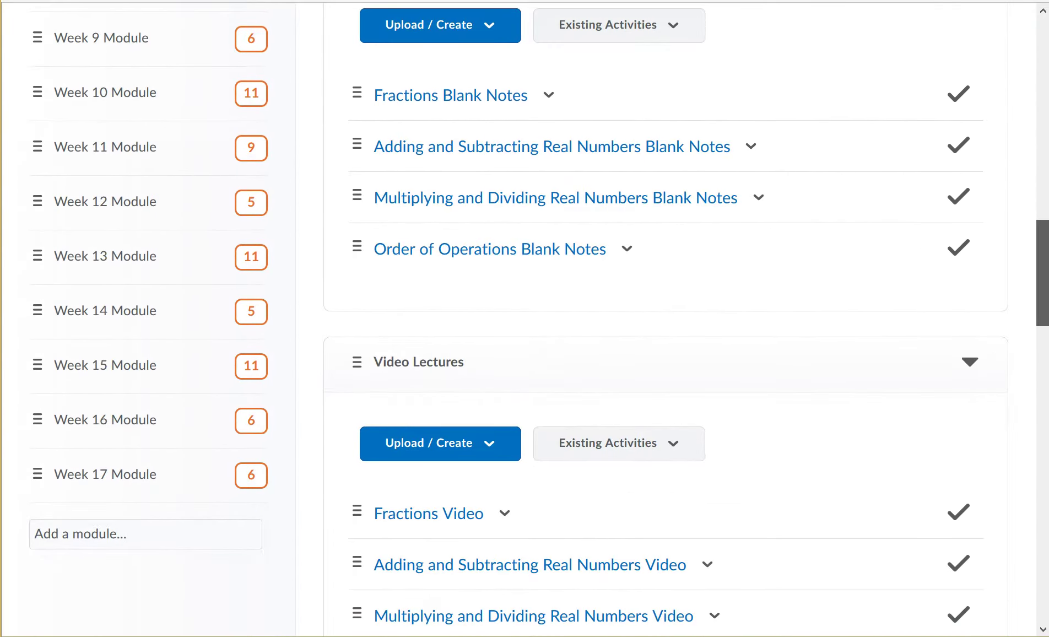
scroll(662, 320, up, 20)
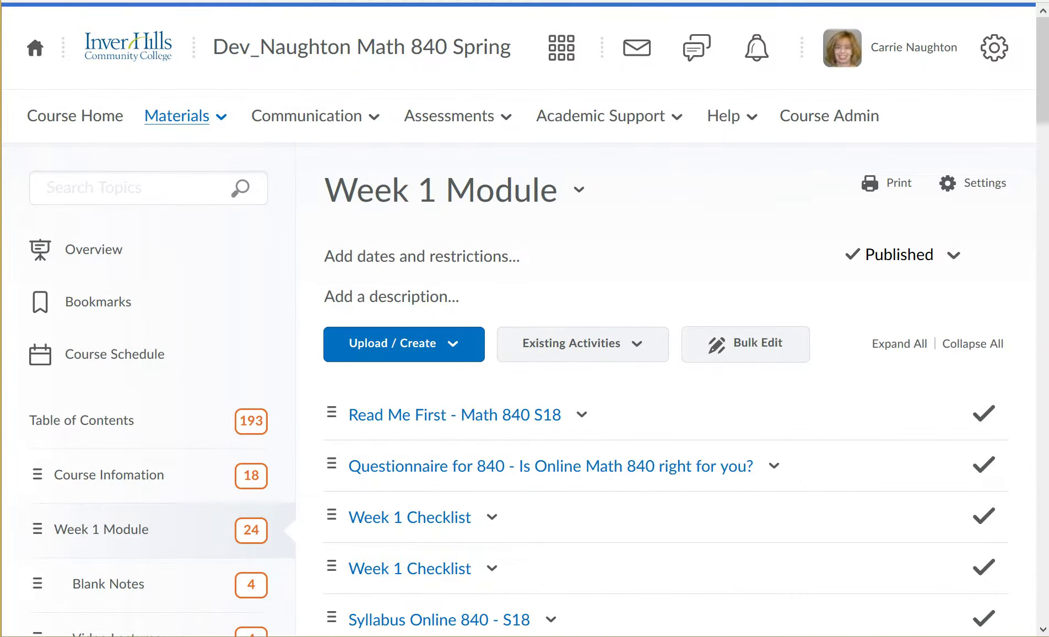
Go to Materials > Checklist and open the Week 1 Checklist's Edit Checklist page.
click(177, 116)
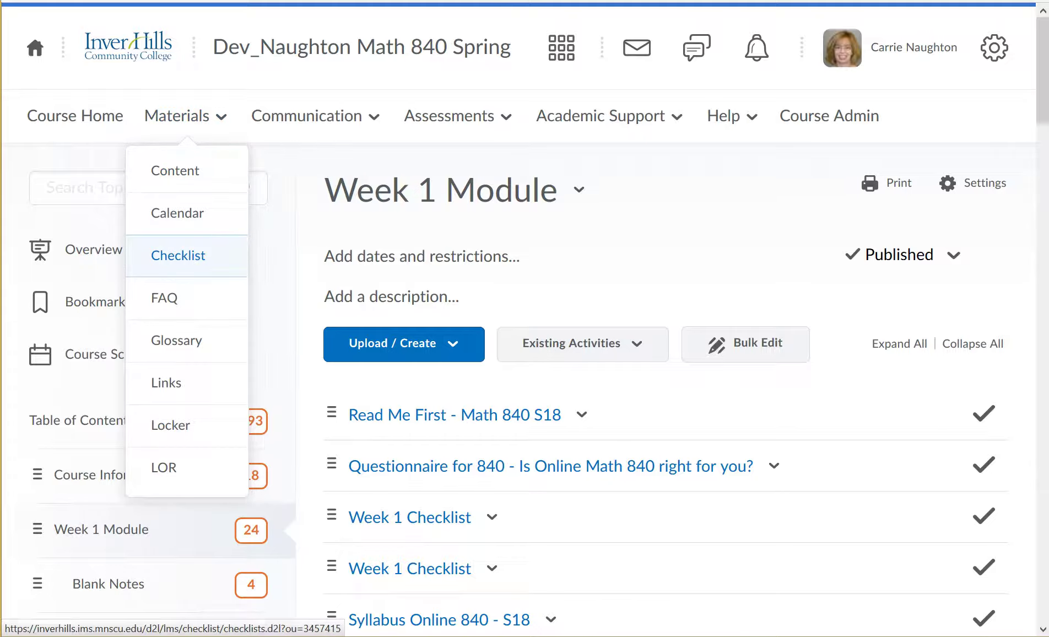
click(178, 256)
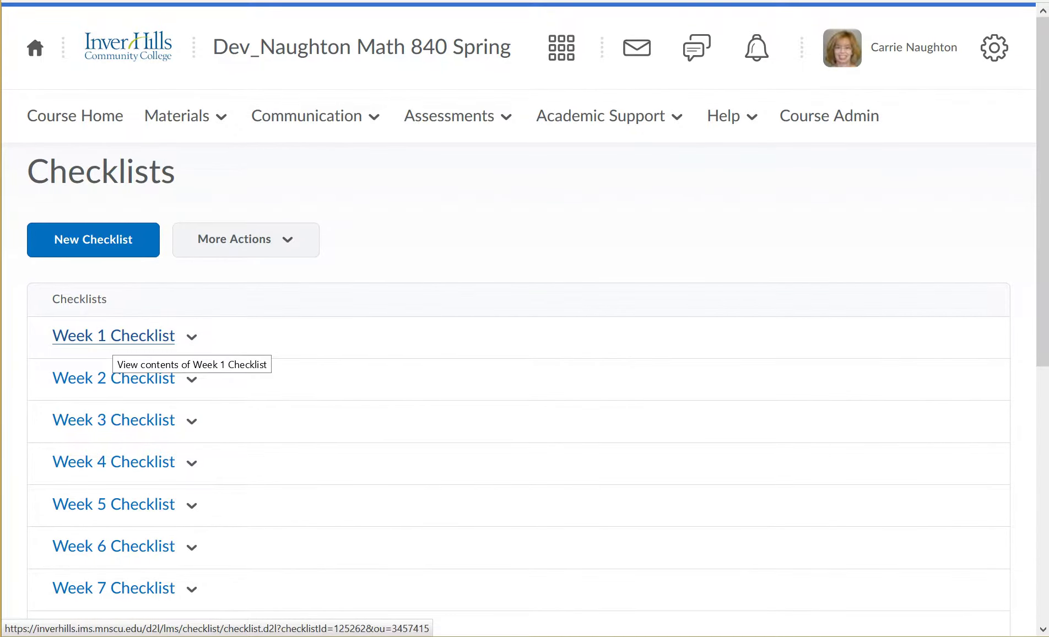
click(116, 337)
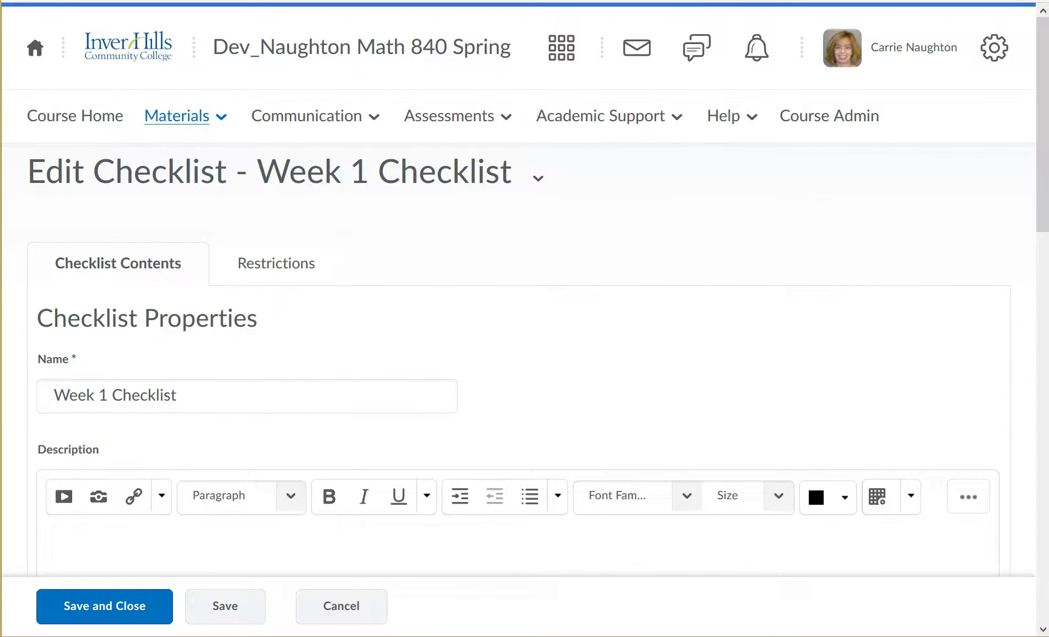
click(177, 115)
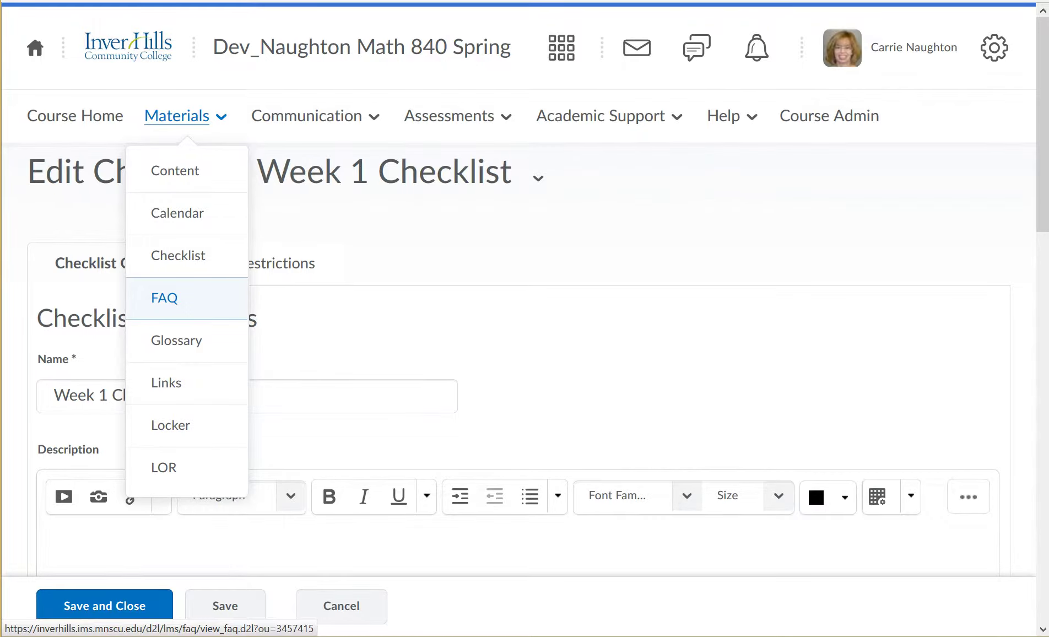
Open Materials > FAQ to view the Questions about the Course category.
click(164, 297)
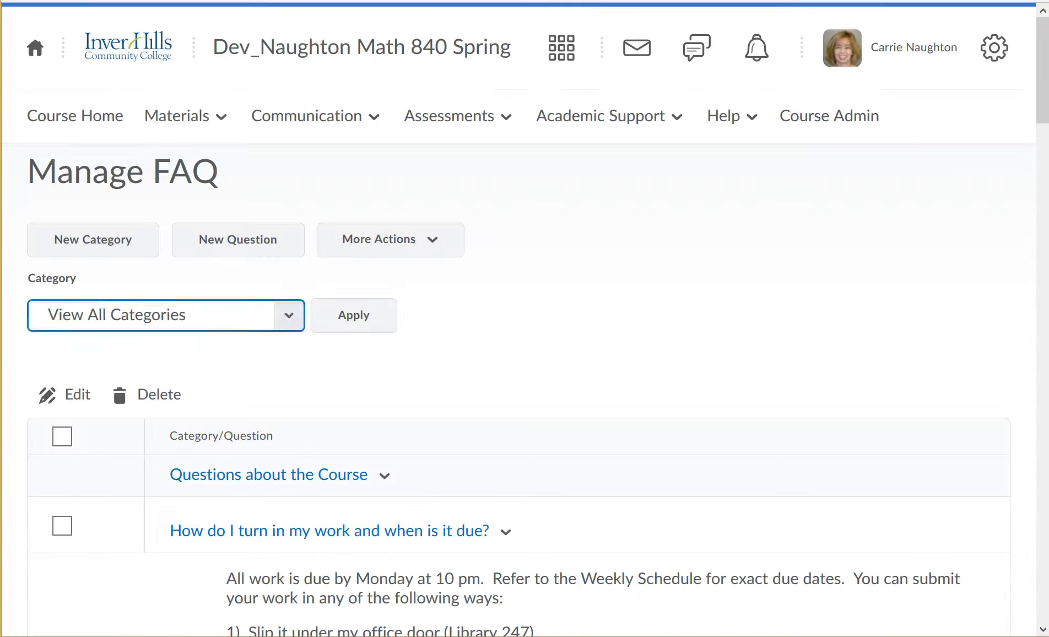
mouse_move(1043, 71)
mouse_down()
mouse_move(1043, 151)
mouse_move(1043, 70)
mouse_up()
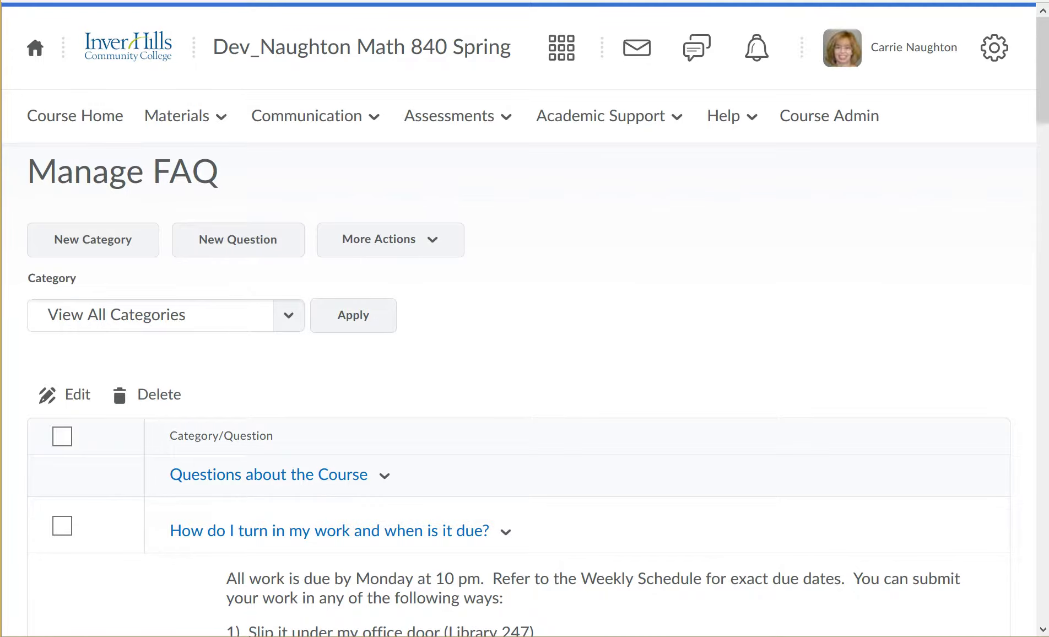
click(176, 115)
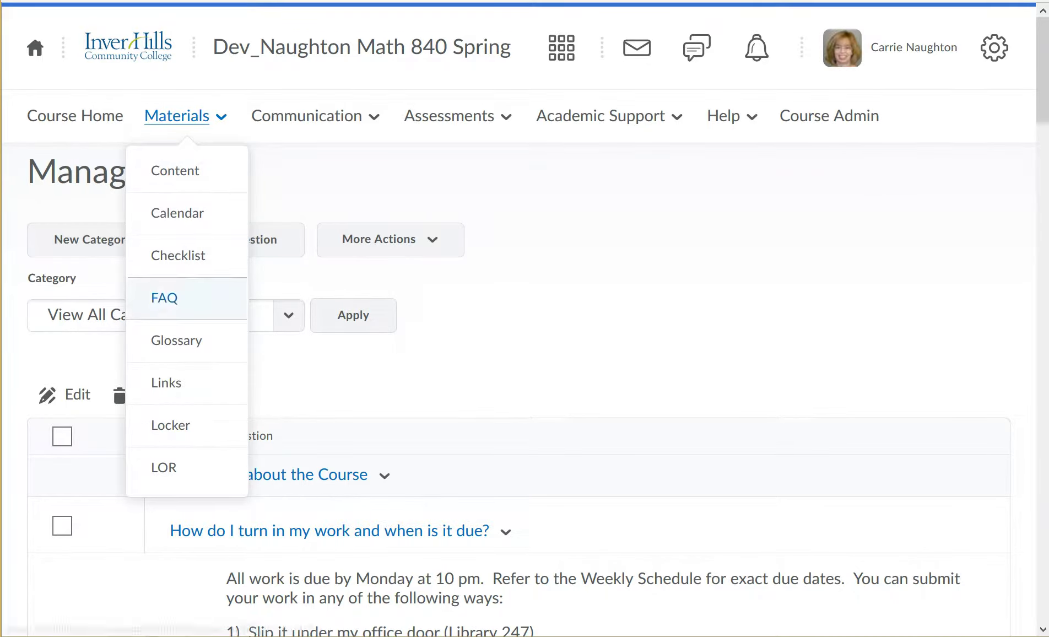
Open Materials > Links and browse the MyMathLab, technical assistance and student support links.
click(166, 383)
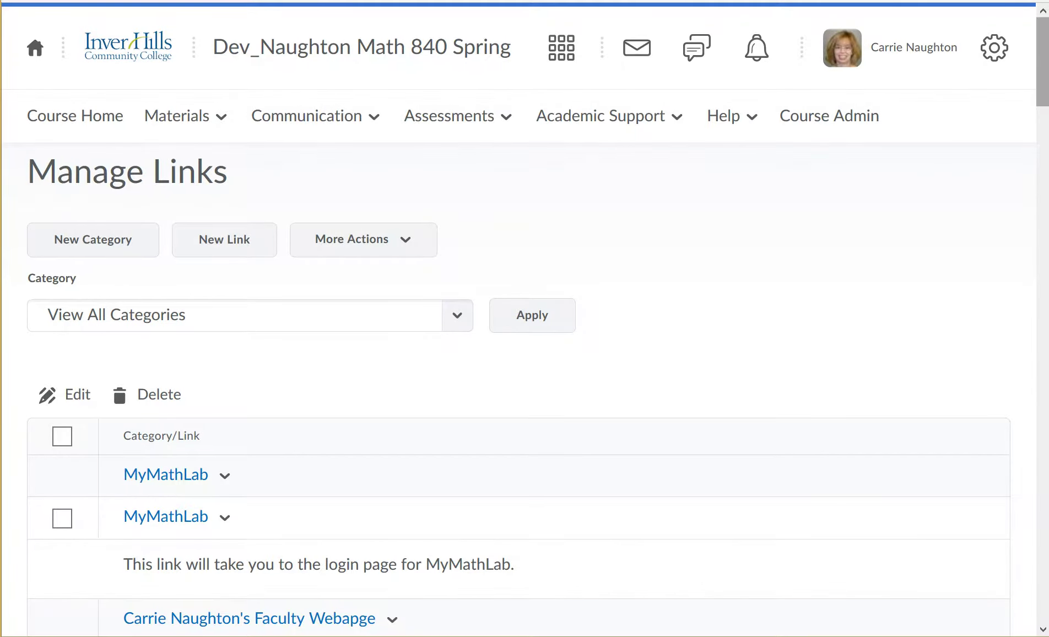
scroll(525, 319, down, 5)
scroll(525, 319, down, 5)
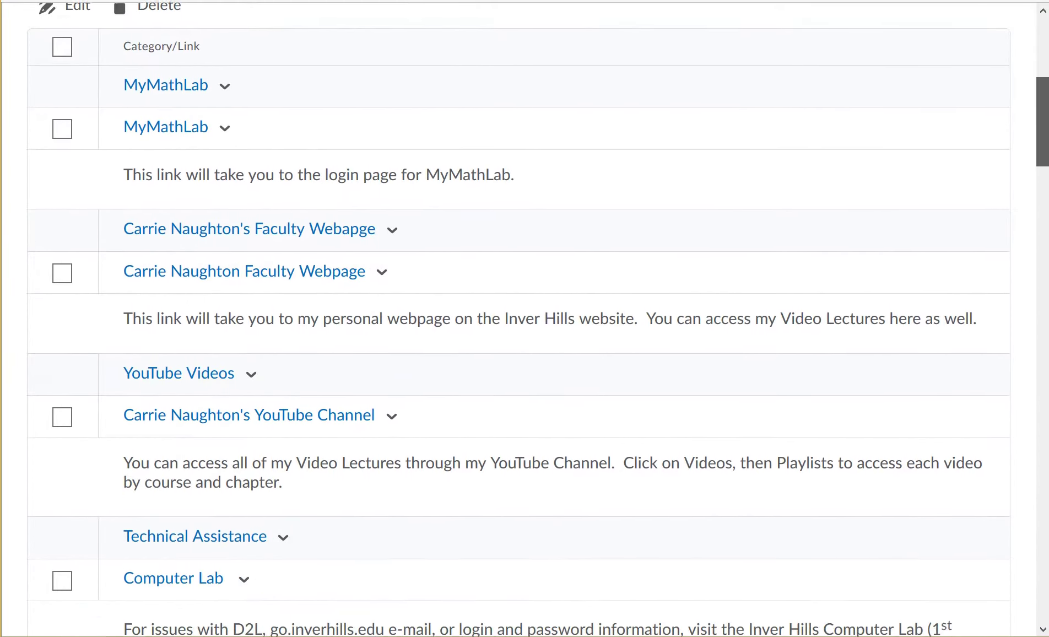
scroll(524, 318, down, 4)
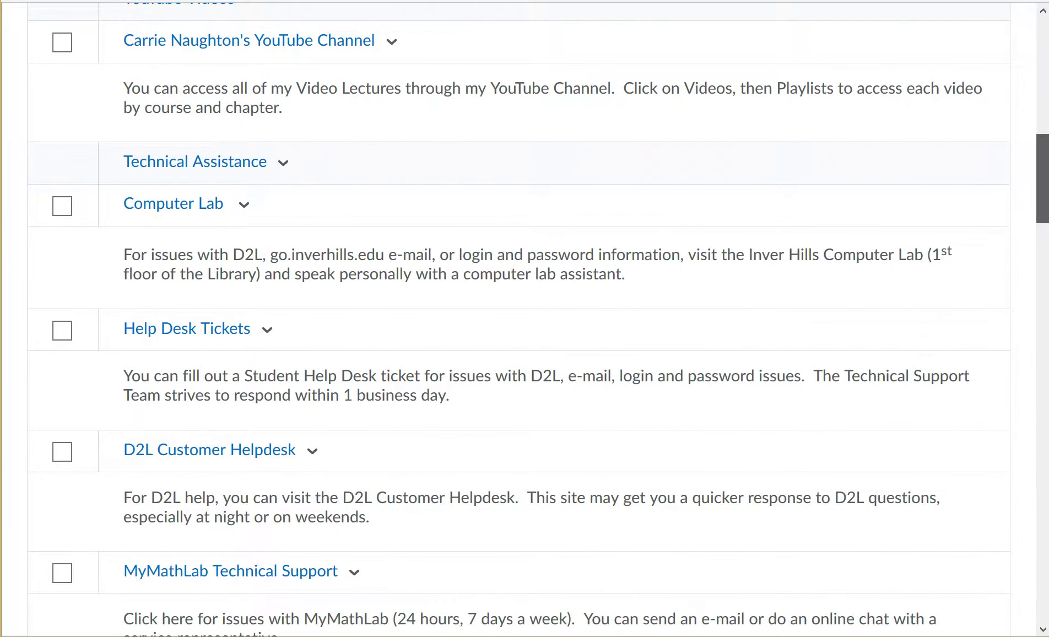
scroll(525, 319, down, 2)
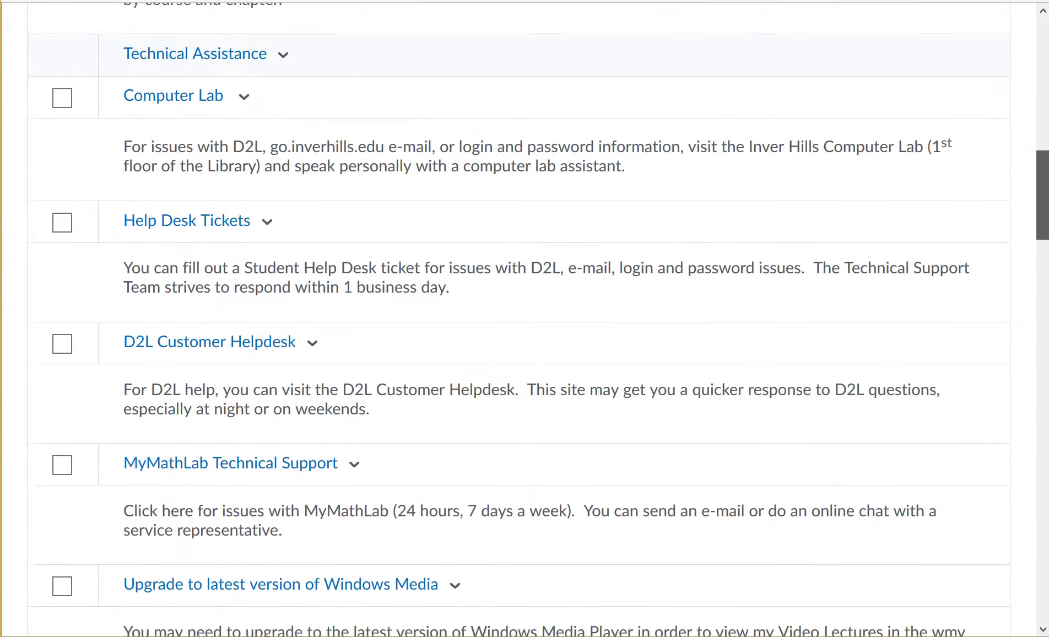
scroll(525, 318, down, 4)
scroll(525, 318, down, 13)
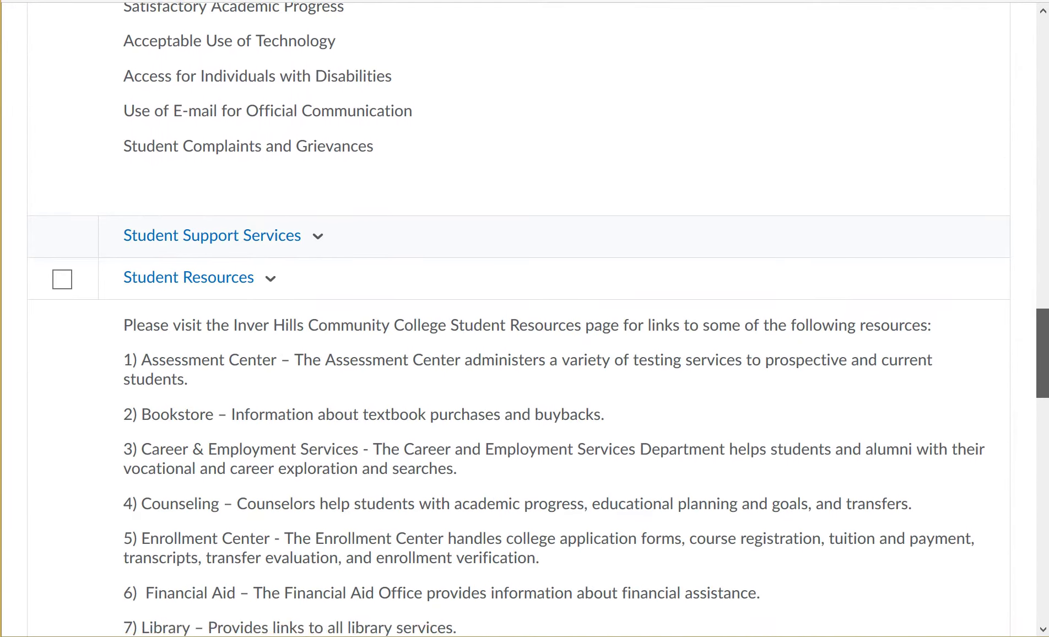
scroll(525, 319, up, 18)
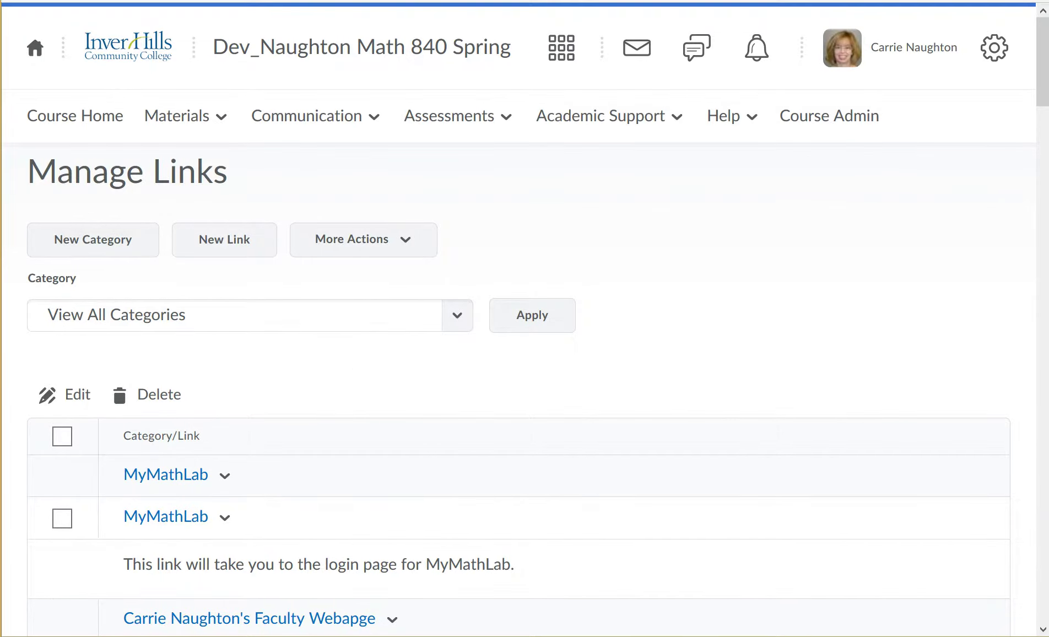
click(177, 115)
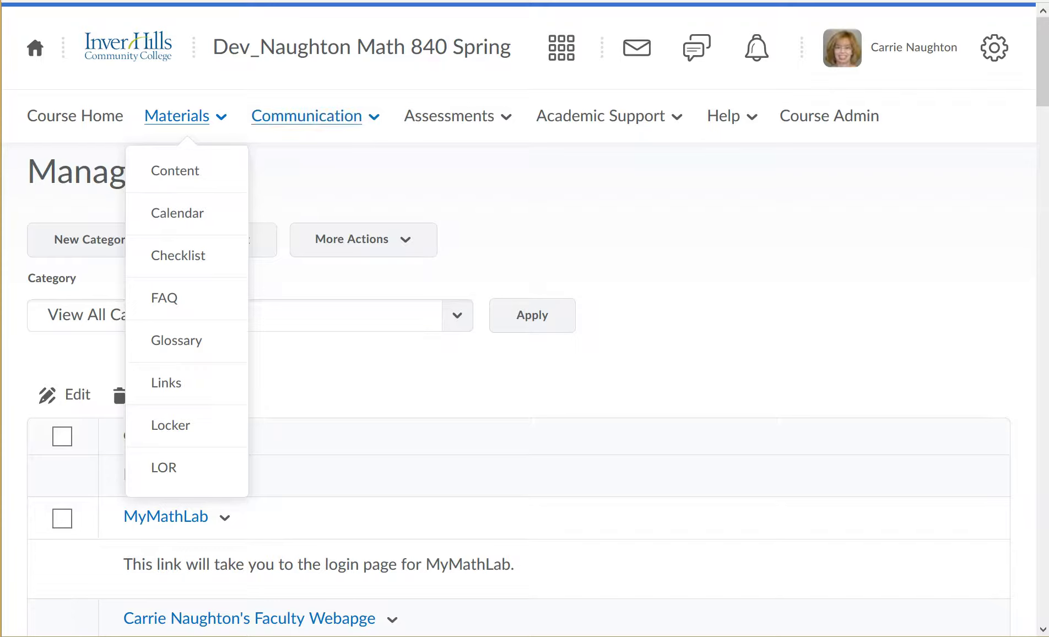
click(307, 115)
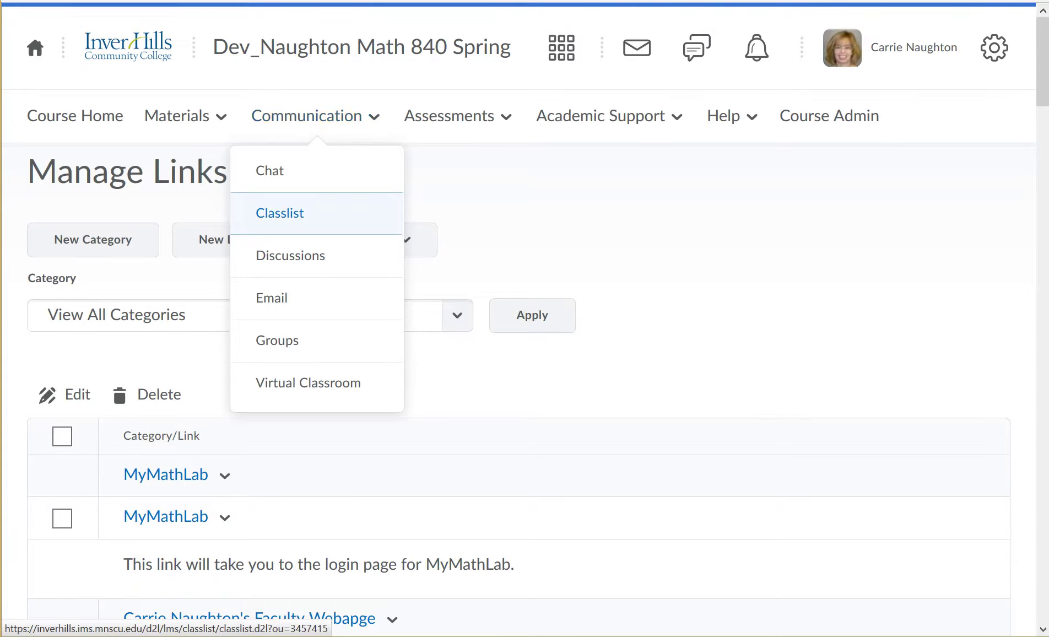
Open the Classlist, showing one enrolled user with the Teacher role.
click(280, 213)
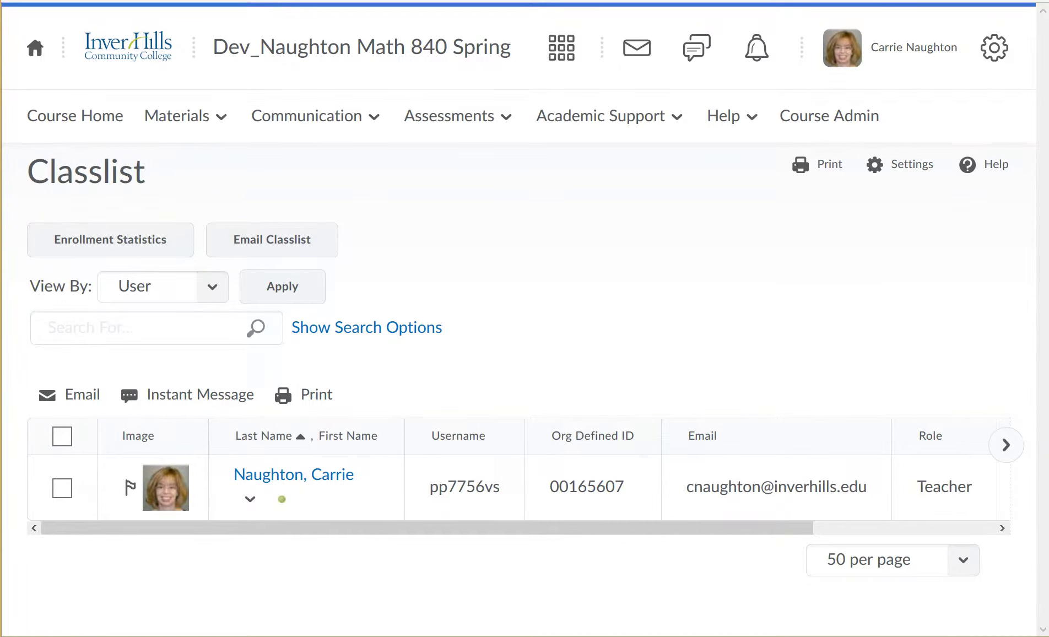
click(309, 116)
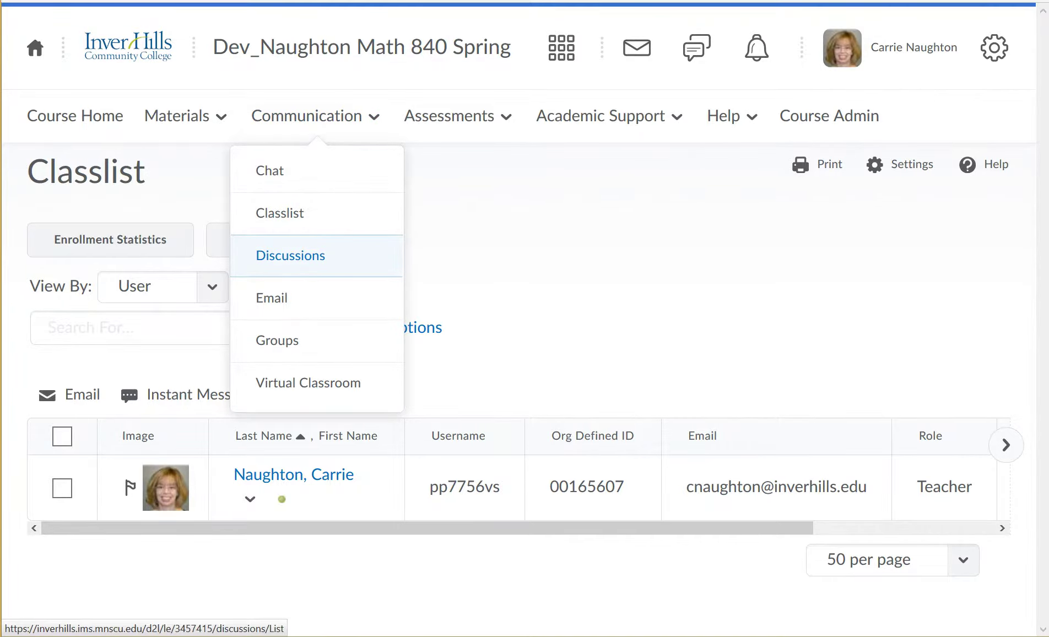
click(290, 255)
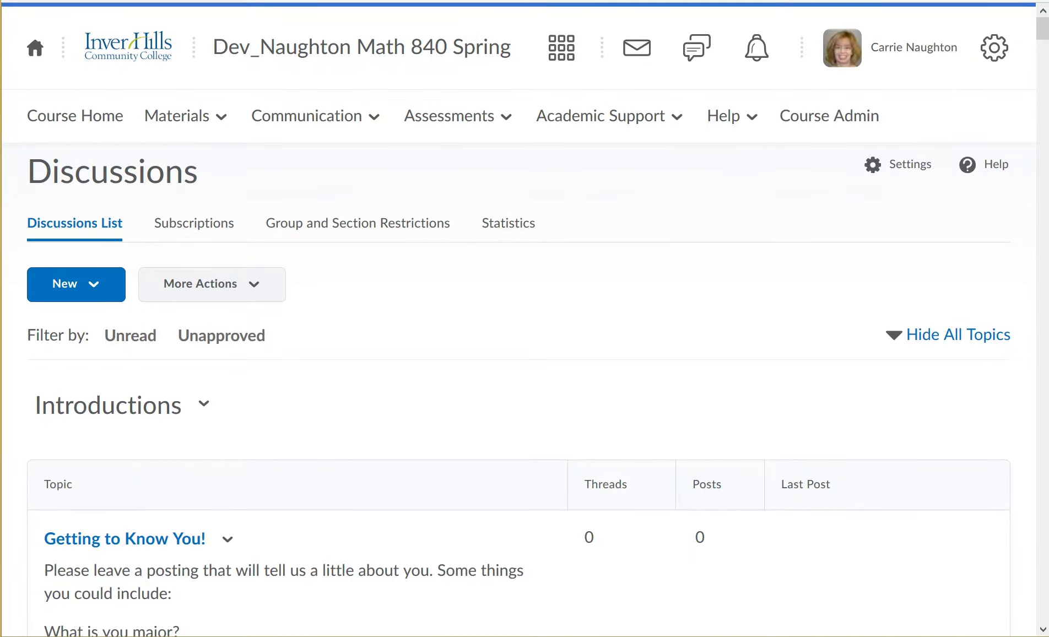
scroll(525, 319, down, 4)
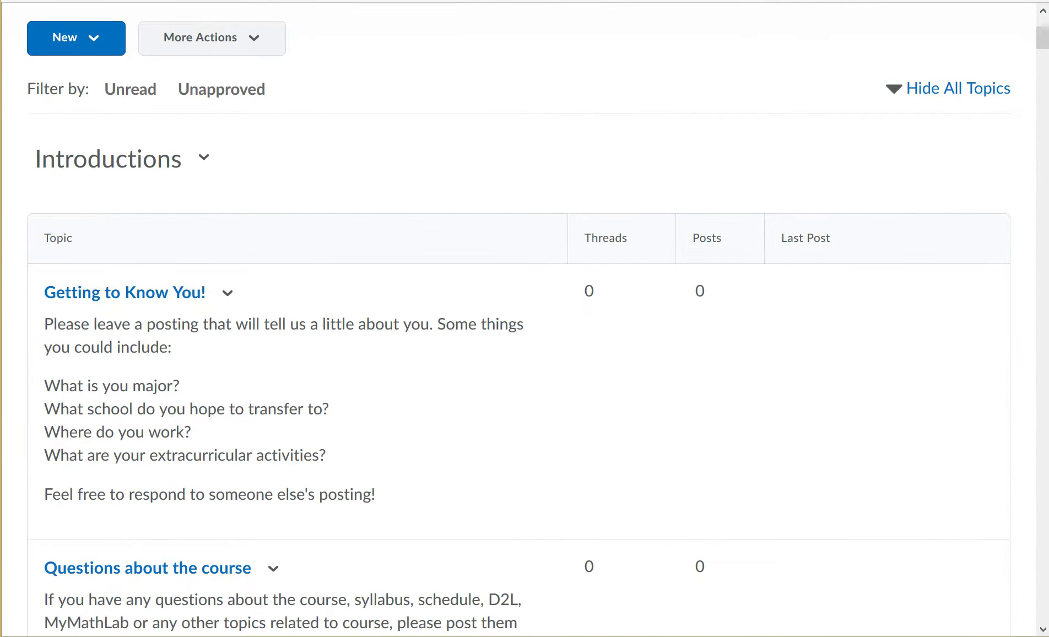
scroll(1043, 629, down, 5)
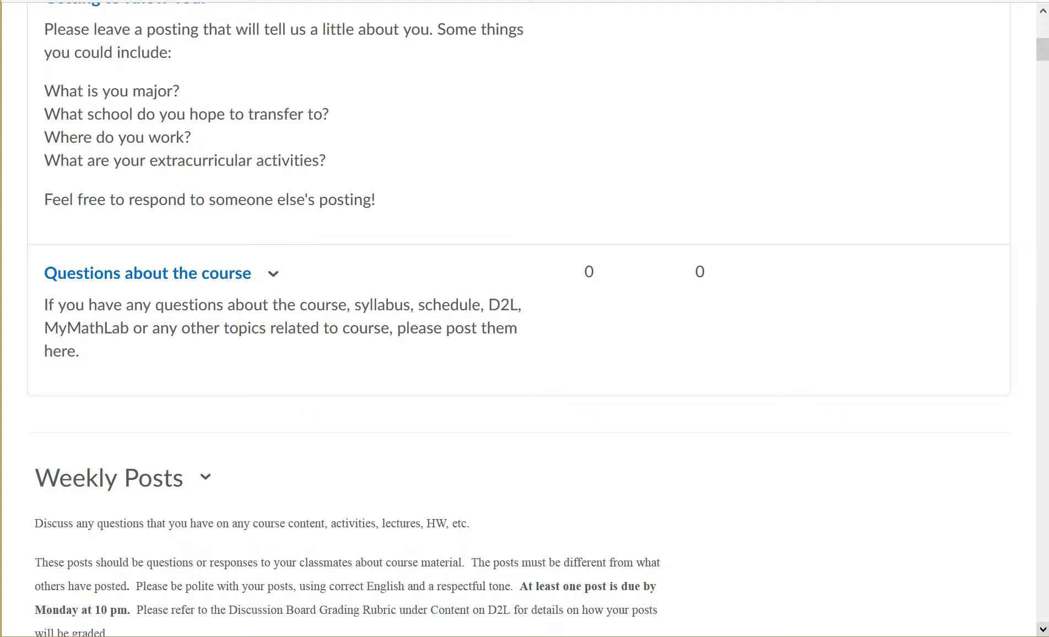
scroll(518, 319, down, 10)
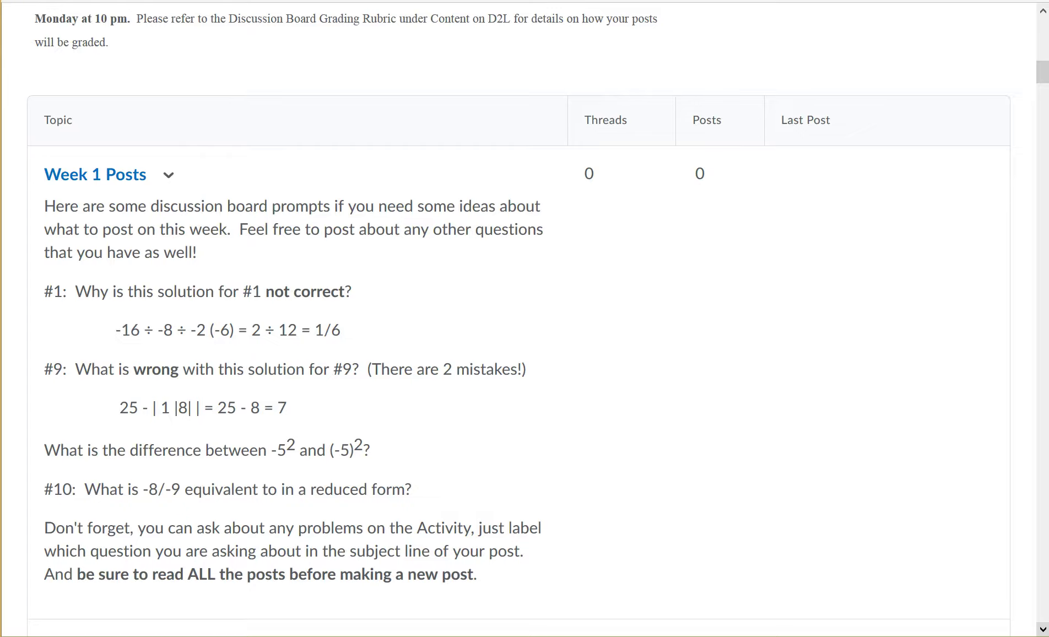
scroll(525, 318, down, 15)
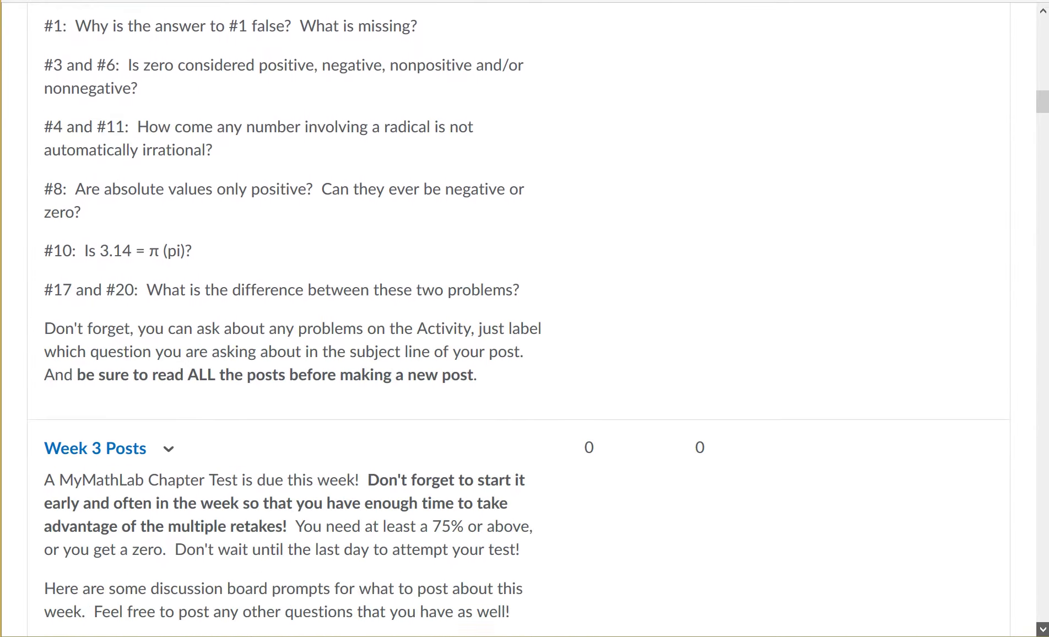
scroll(524, 319, down, 10)
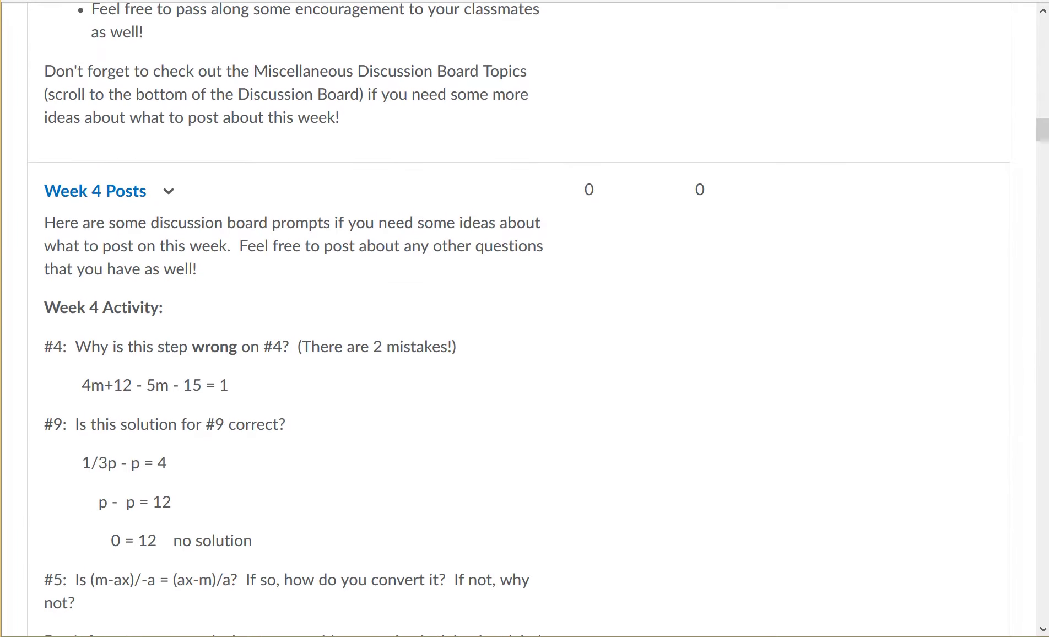
scroll(524, 319, down, 15)
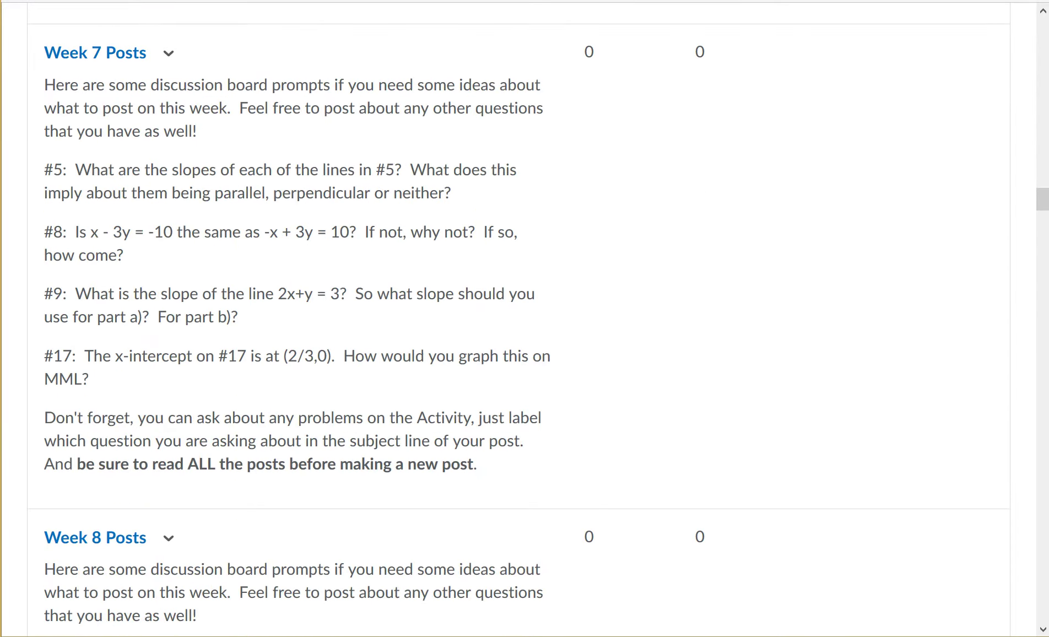
scroll(525, 318, down, 20)
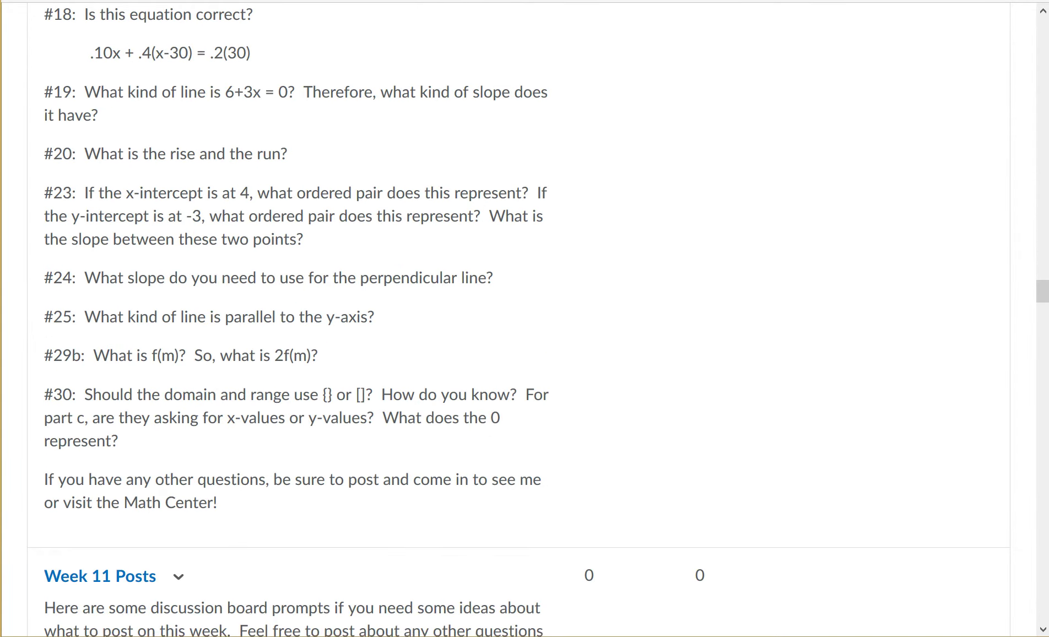
scroll(525, 319, down, 20)
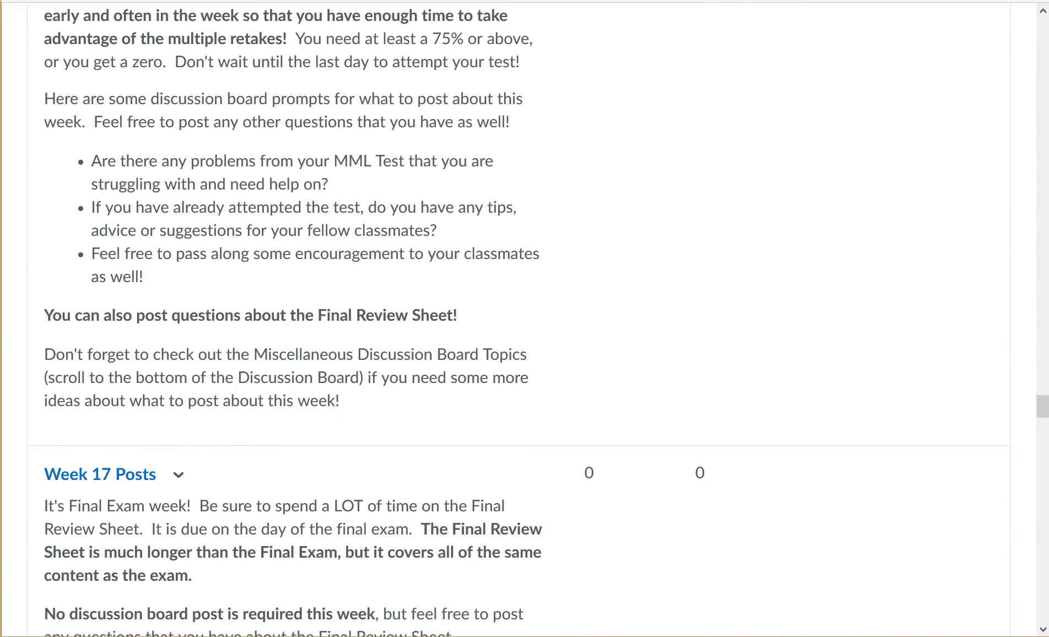
scroll(524, 319, down, 10)
scroll(524, 318, down, 10)
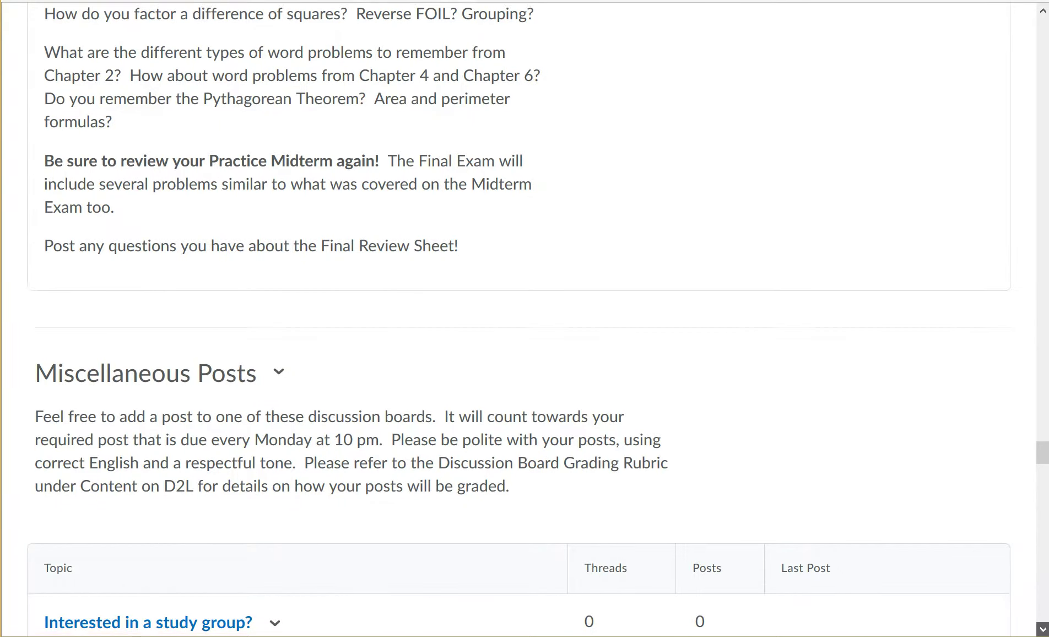
scroll(524, 318, down, 4)
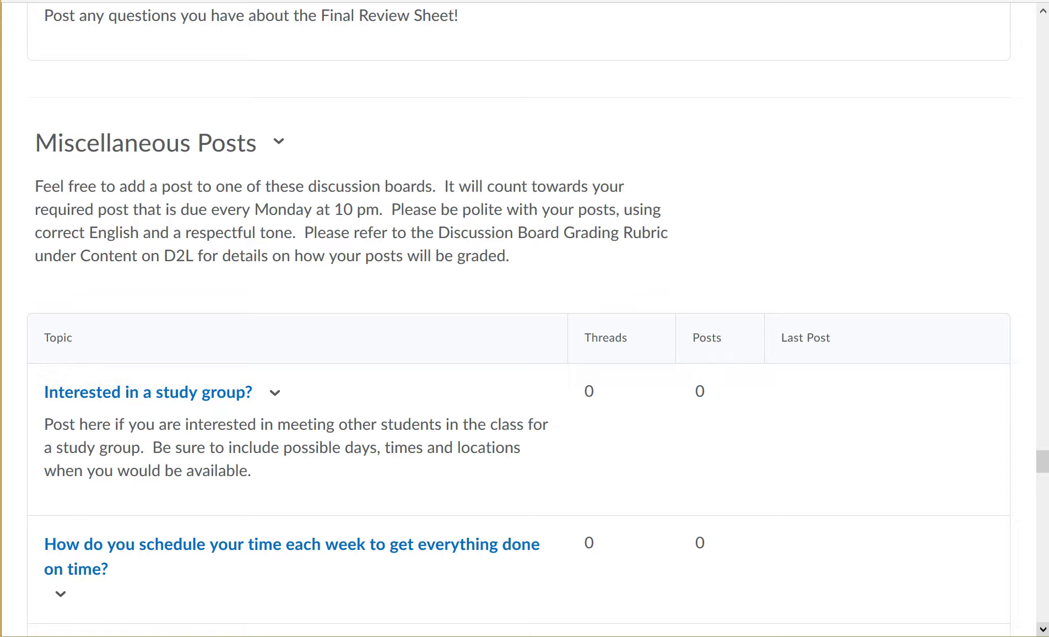
scroll(524, 320, down, 3)
scroll(524, 320, down, 3)
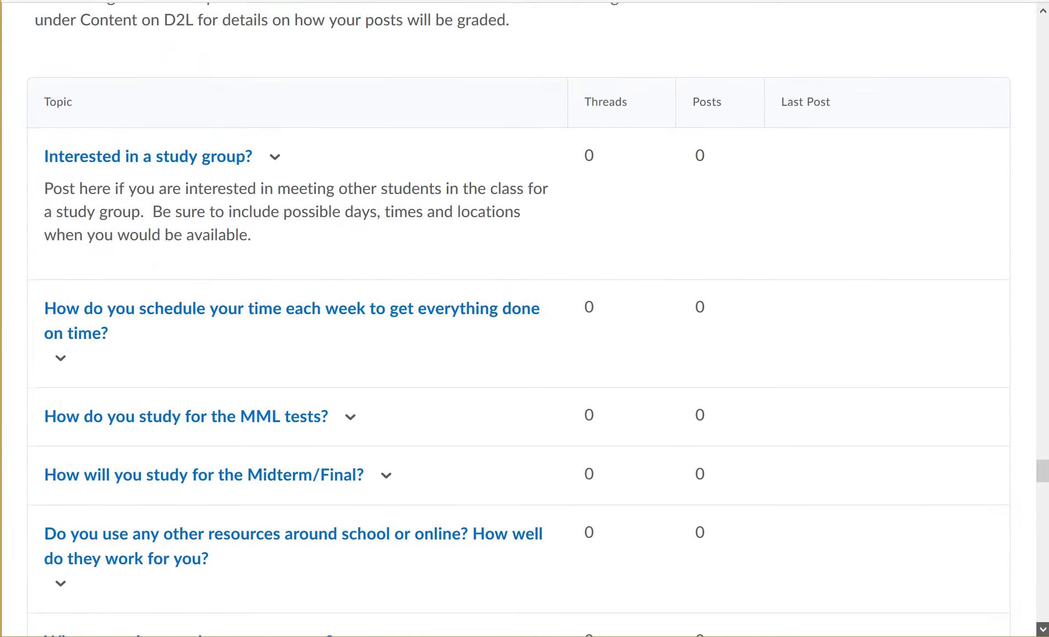
scroll(523, 319, down, 3)
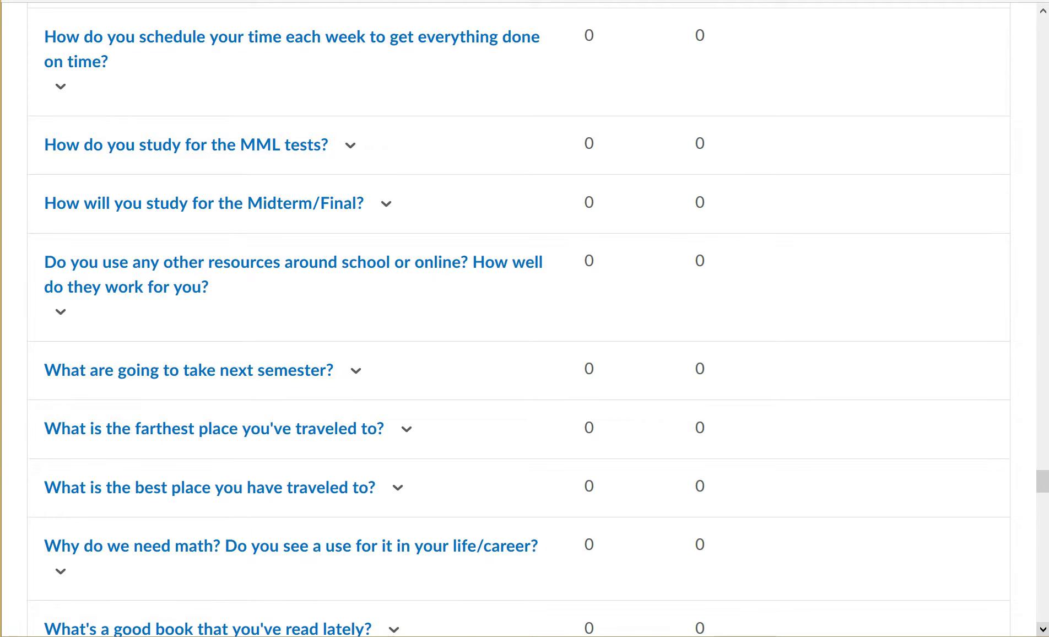
scroll(524, 319, down, 2)
scroll(524, 320, down, 4)
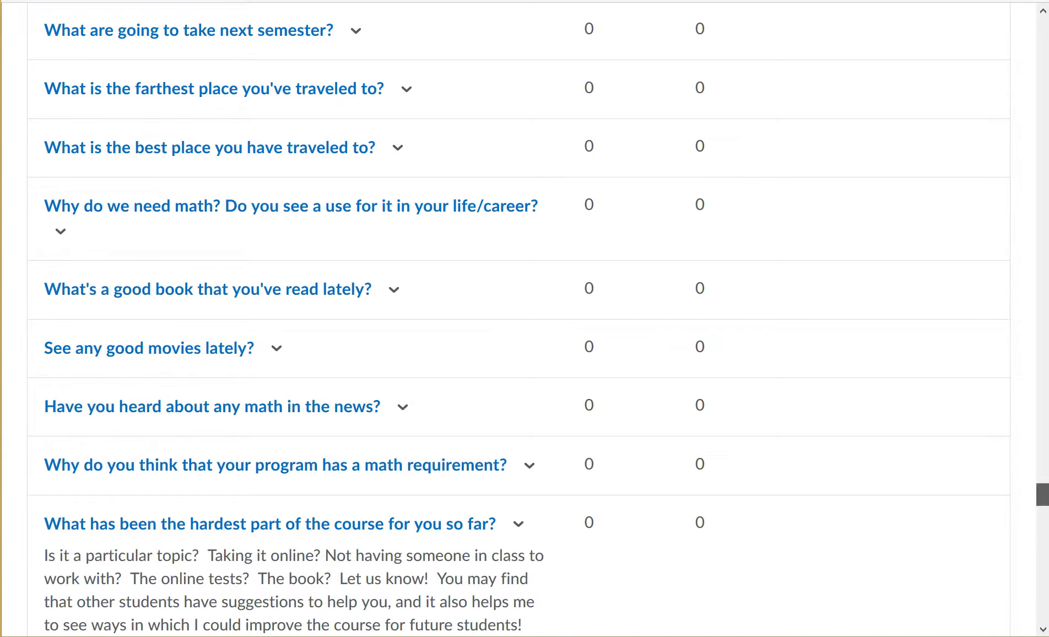
scroll(1042, 494, down, 10)
scroll(524, 319, down, 2)
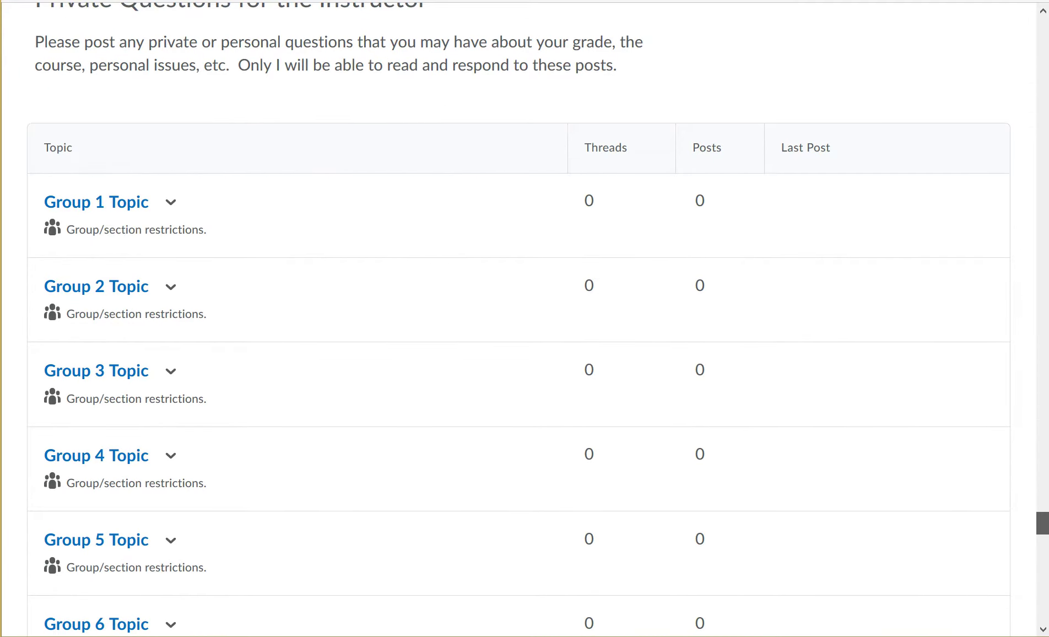
scroll(524, 319, up, 2)
scroll(519, 318, down, 2)
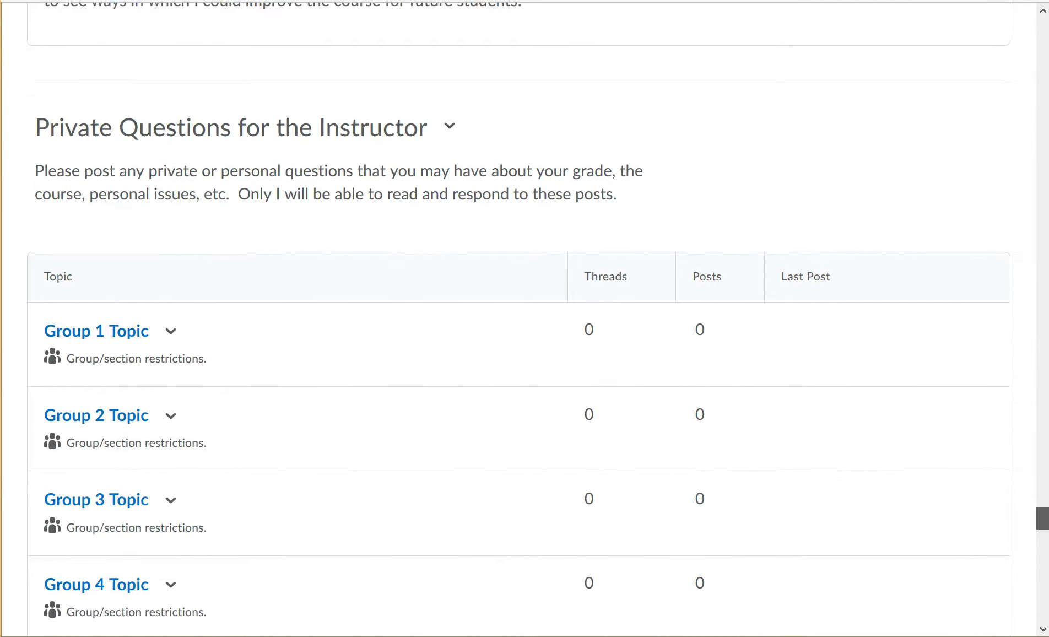
scroll(520, 327, down, 1)
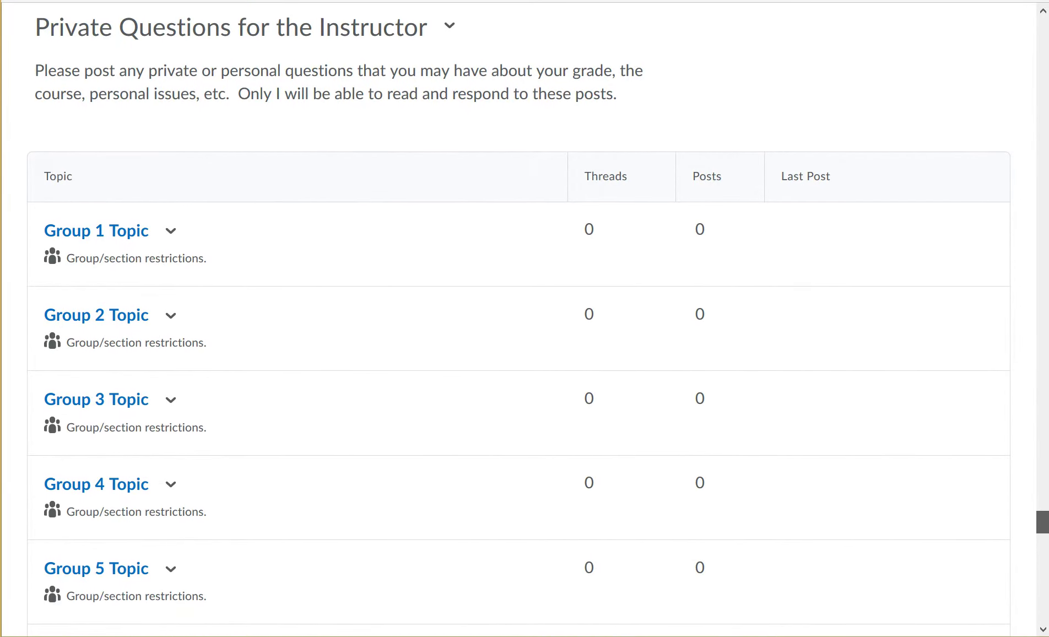
scroll(519, 318, down, 1)
scroll(519, 318, down, 10)
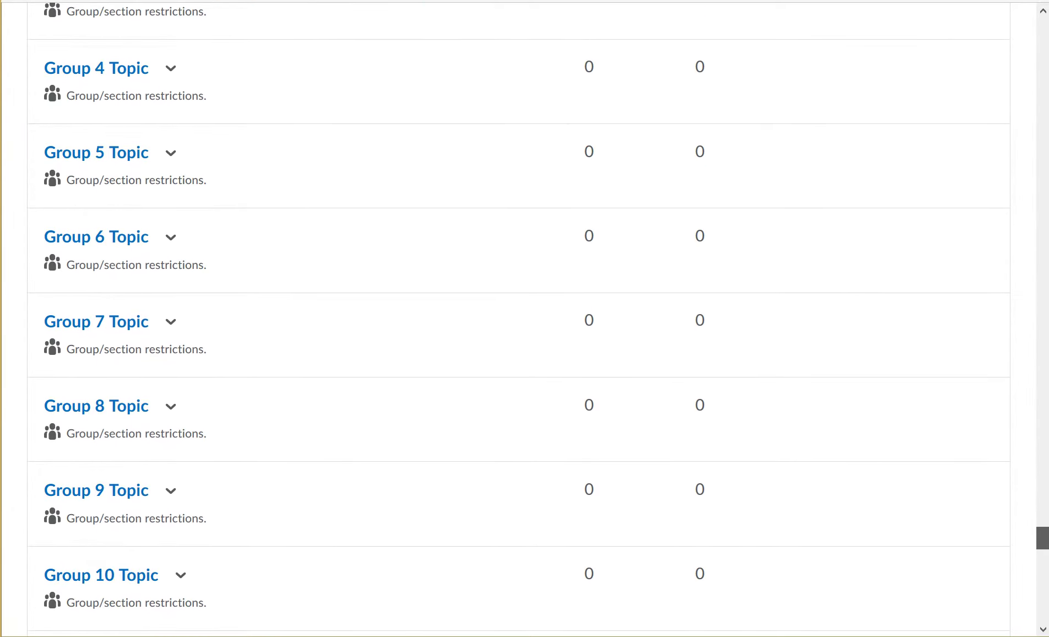
scroll(519, 318, down, 5)
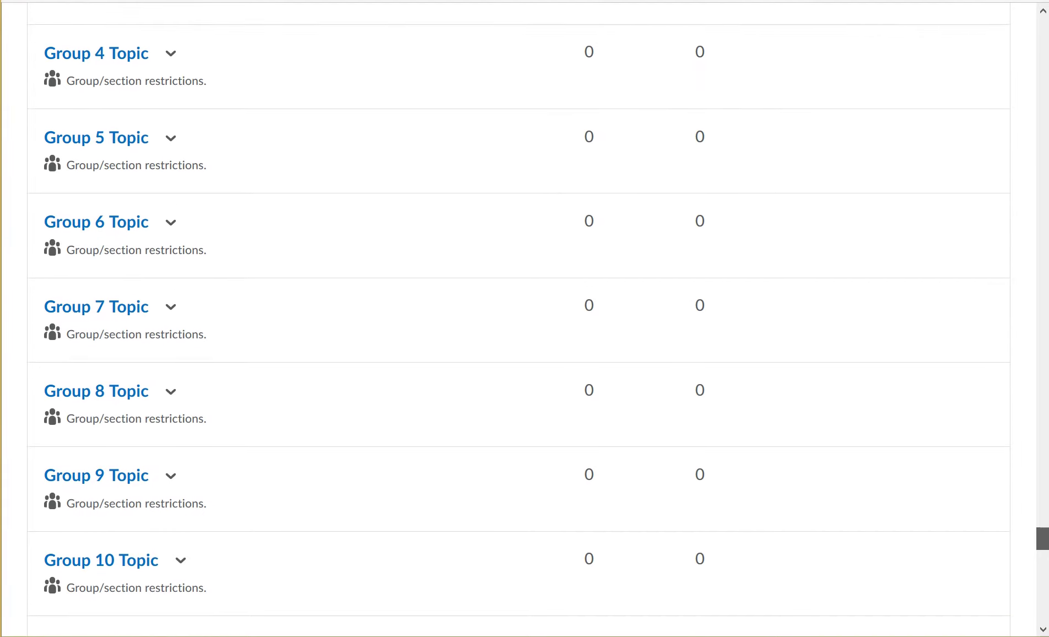
scroll(519, 318, down, 7)
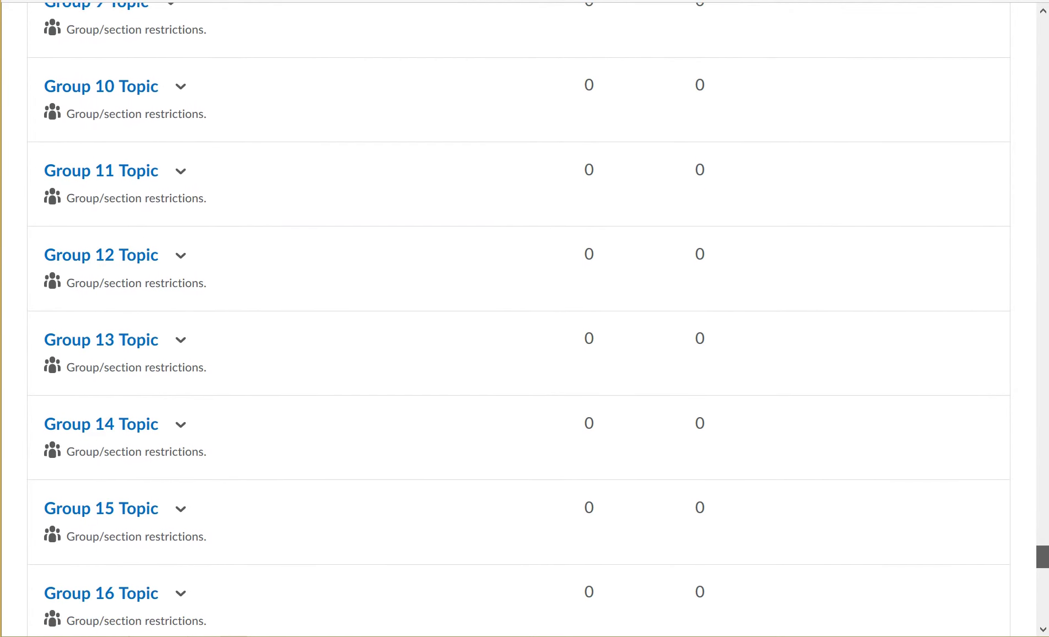
scroll(519, 318, up, 20)
scroll(519, 318, up, 20)
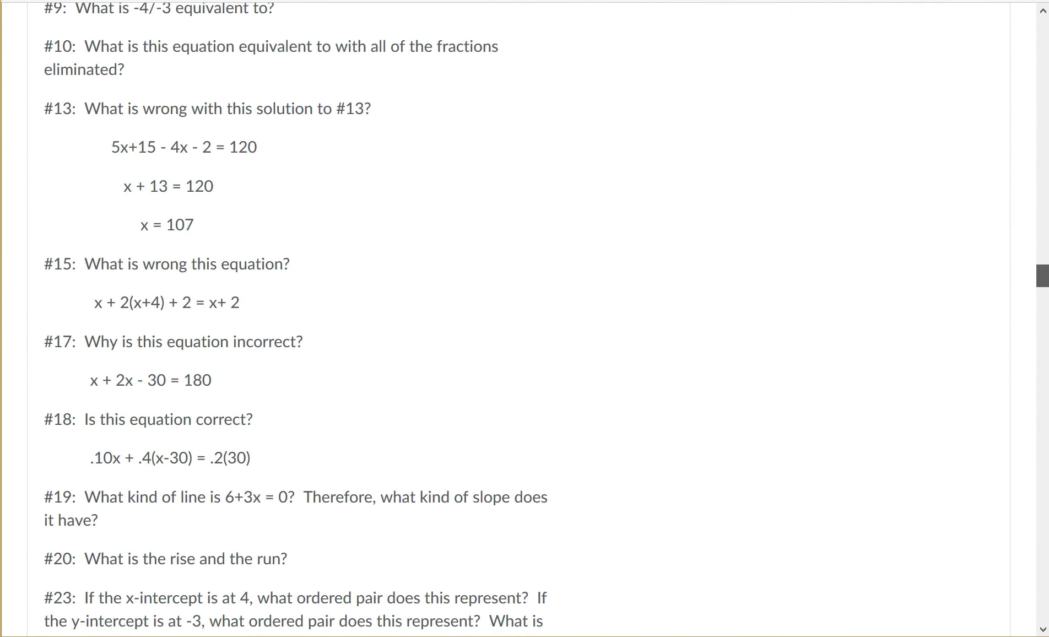
scroll(519, 318, up, 2)
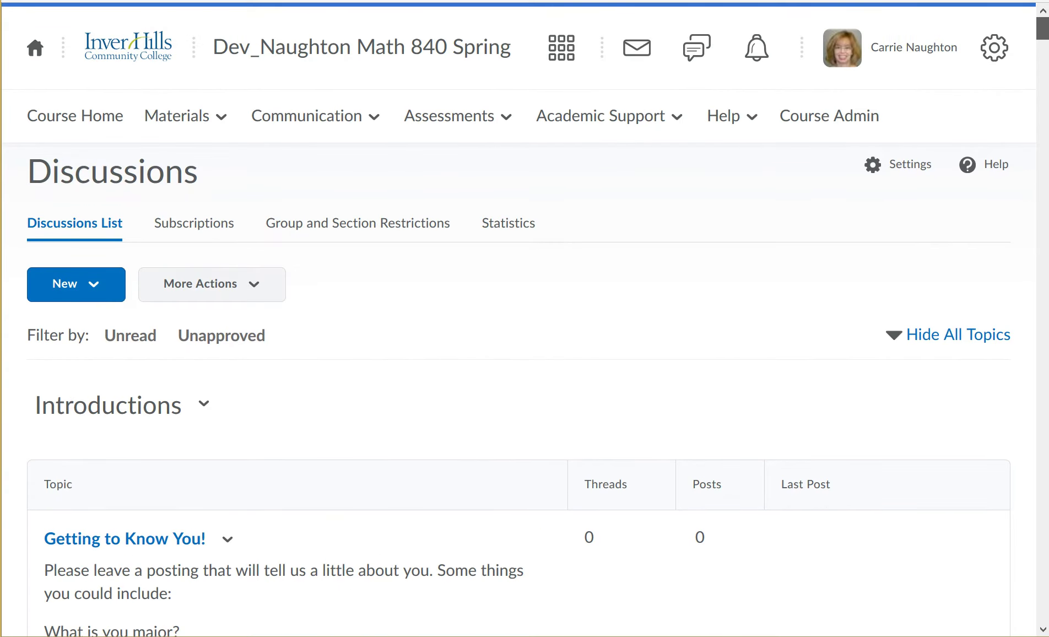
Go to Assessments > Assignments to list the weekly activity folders and their due dates.
click(307, 115)
click(449, 115)
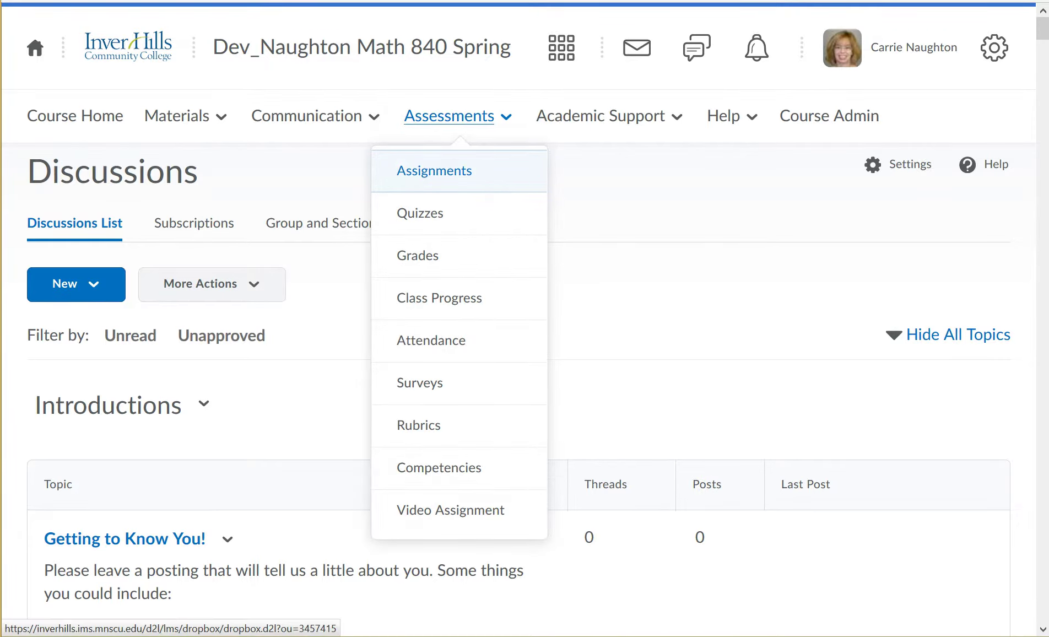
click(434, 171)
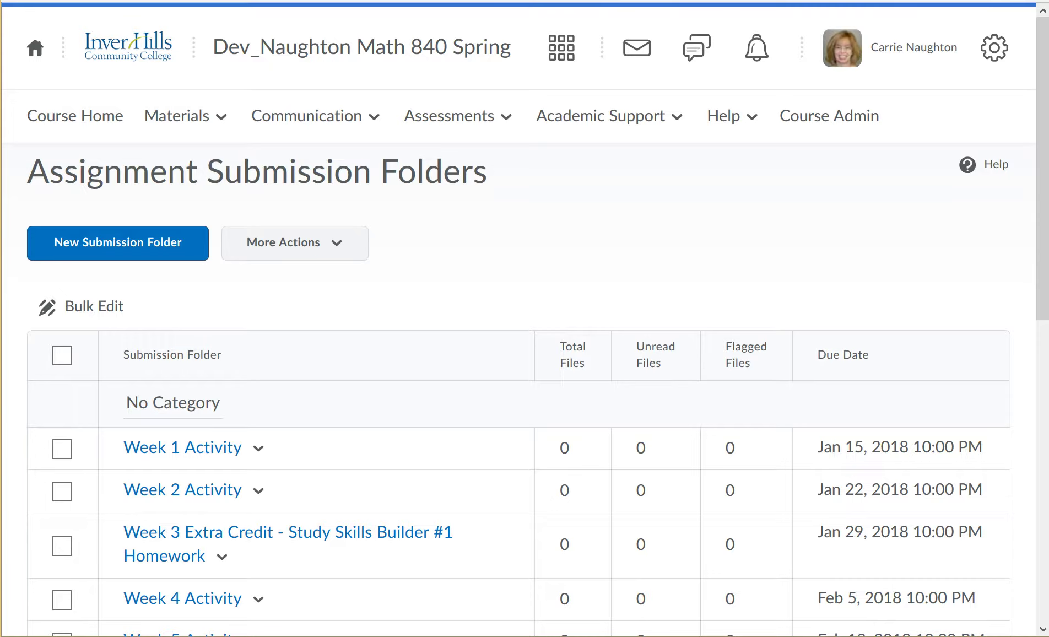
scroll(524, 385, down, 3)
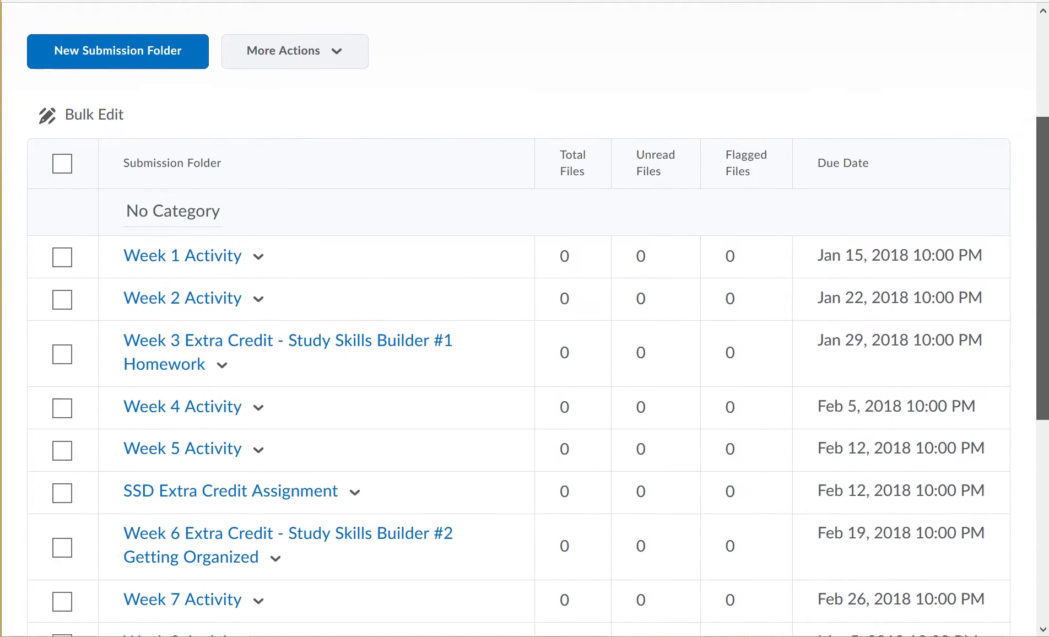
scroll(524, 319, down, 6)
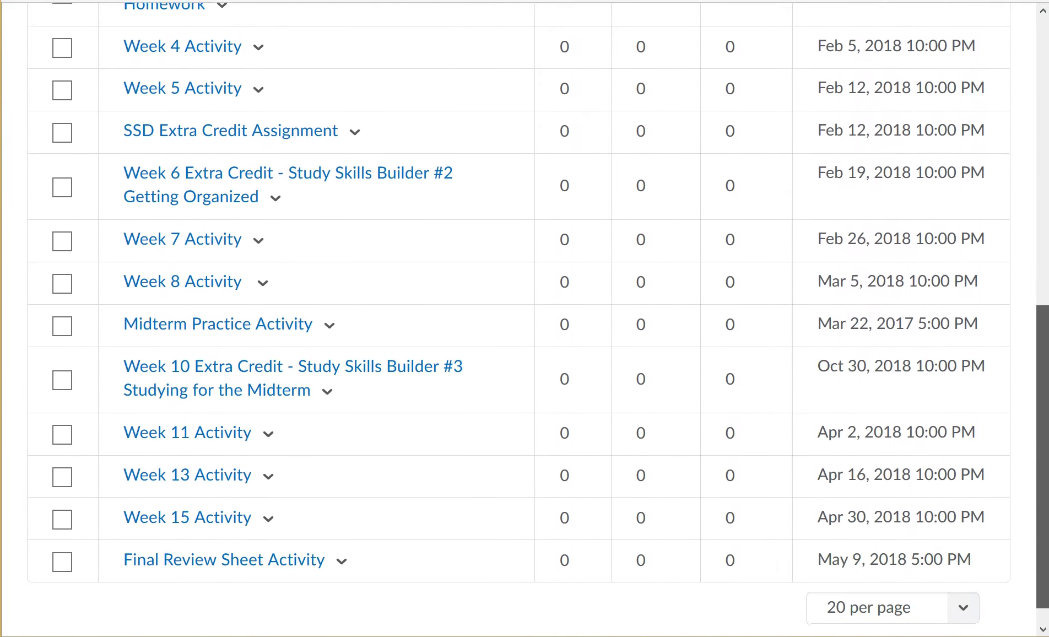
scroll(524, 319, up, 8)
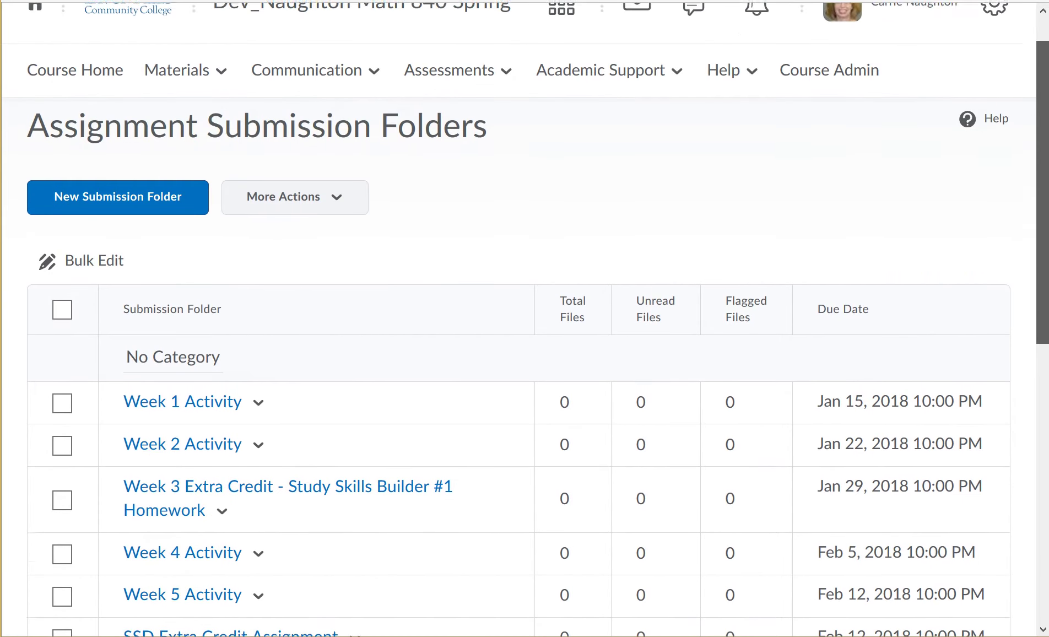
scroll(524, 319, up, 1)
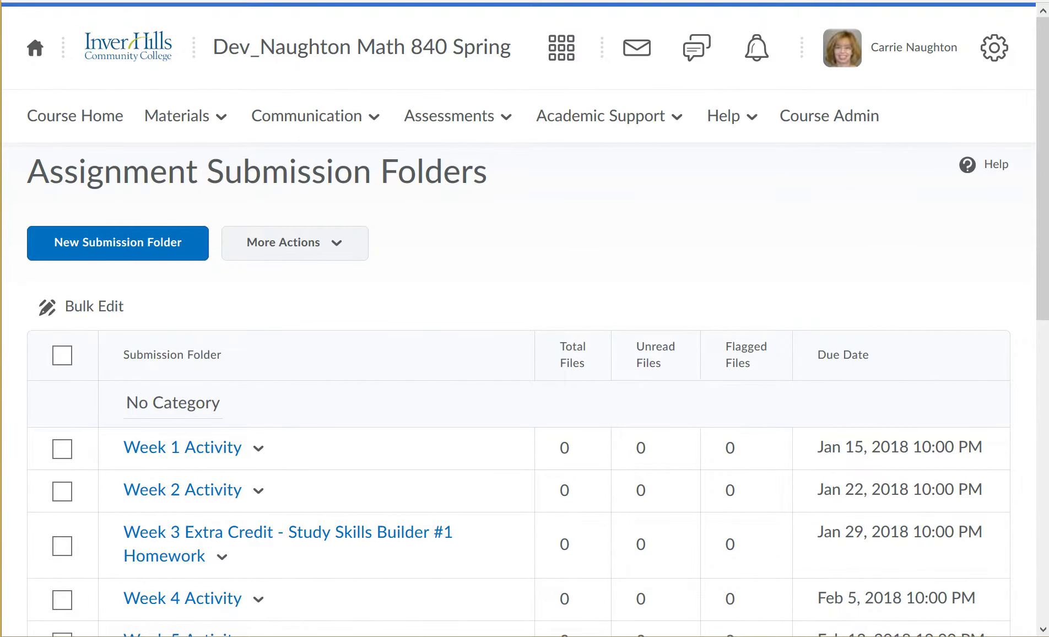